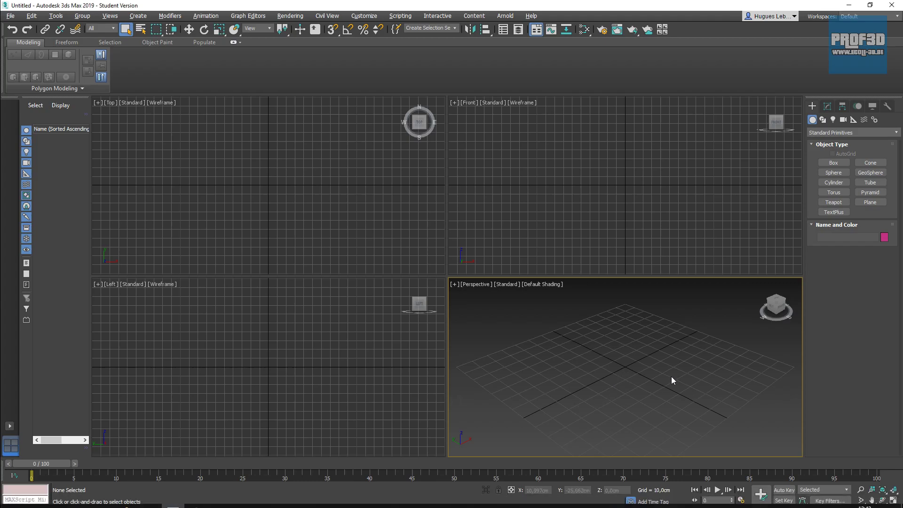
Draw a sphere of about 39.6 cm radius above the ground grid in the Left viewport
alt+middle_drag(653, 366, 630, 365)
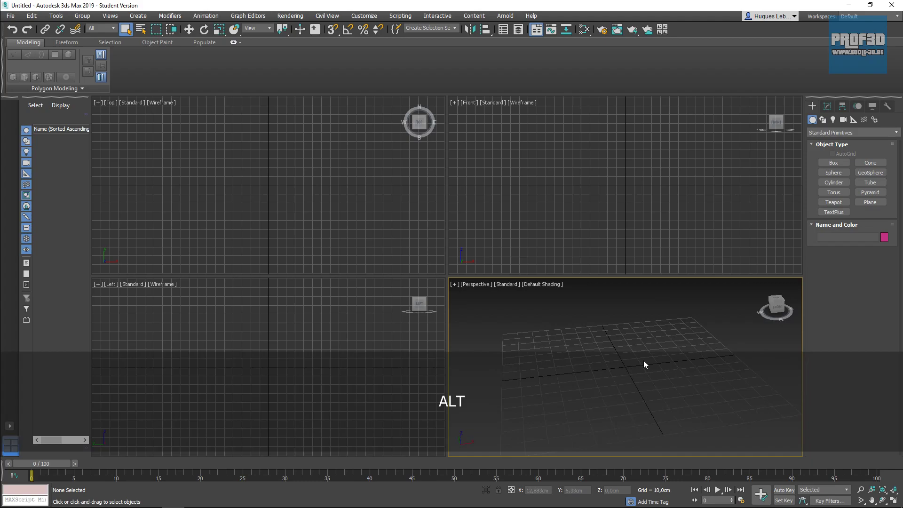
click(833, 173)
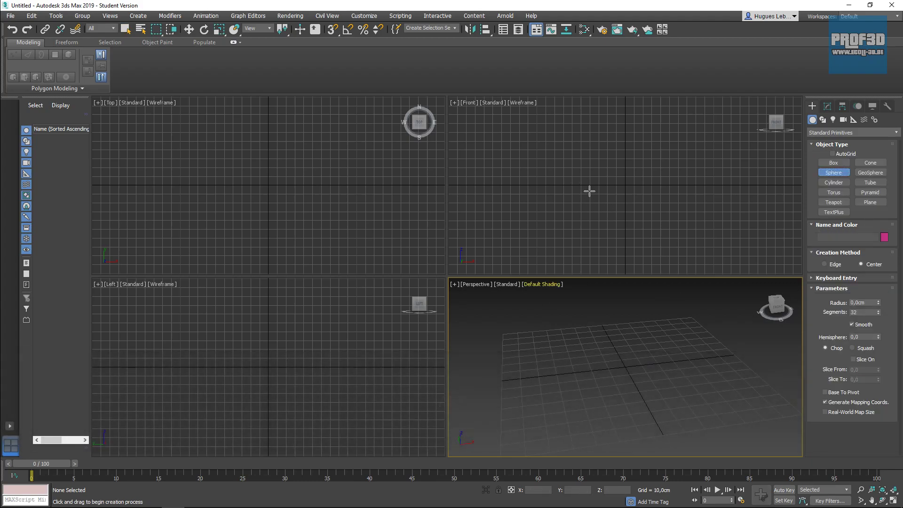
middle_drag(251, 199, 246, 209)
middle_drag(247, 359, 230, 394)
drag(251, 370, 268, 400)
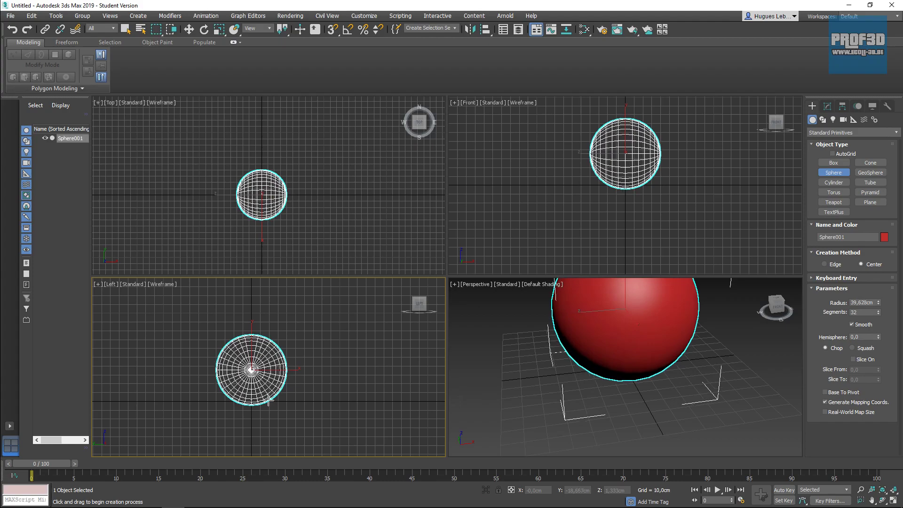
Show edged faces in the Perspective view and maximize that viewport
middle_drag(734, 336, 675, 396)
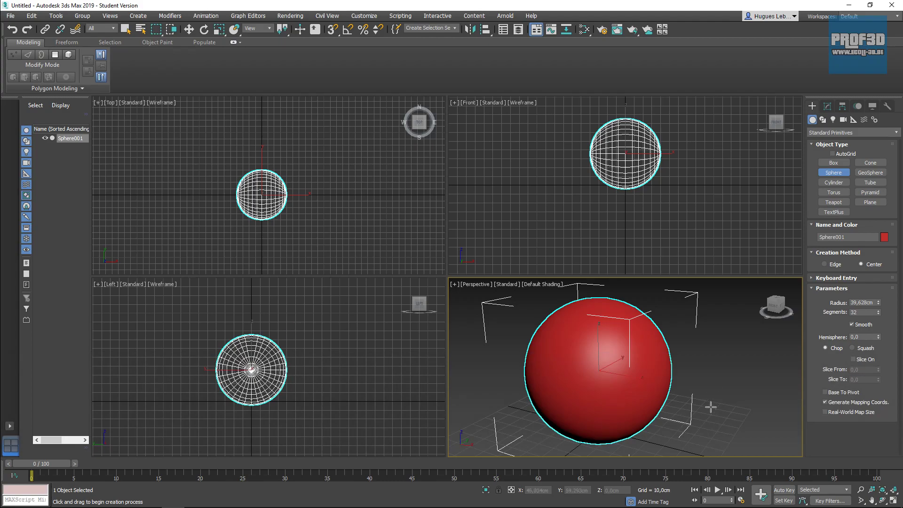
scroll(707, 409, down, 4)
middle_drag(709, 393, 684, 391)
key(F4)
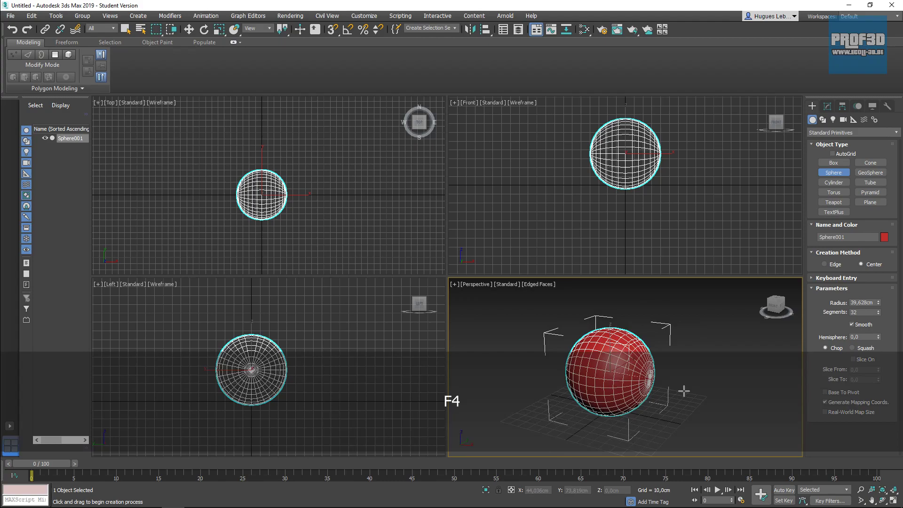
alt+middle_drag(621, 395, 594, 391)
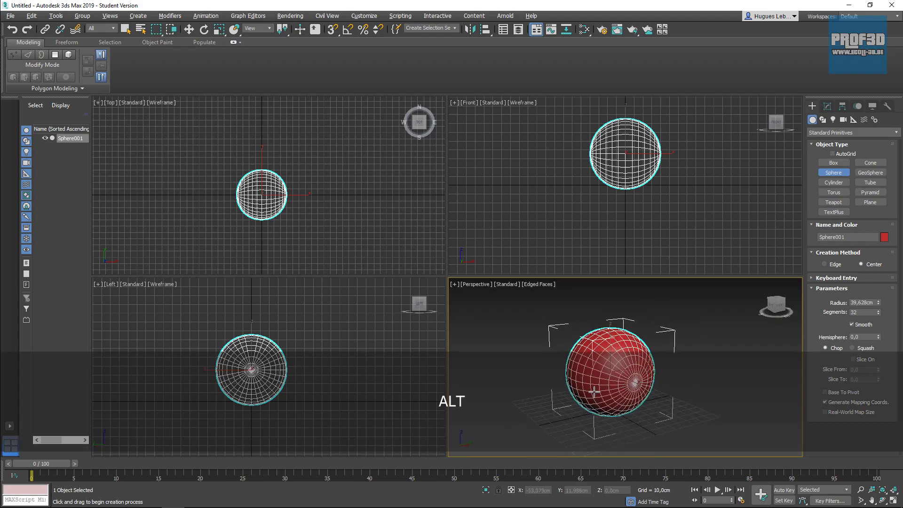
click(894, 498)
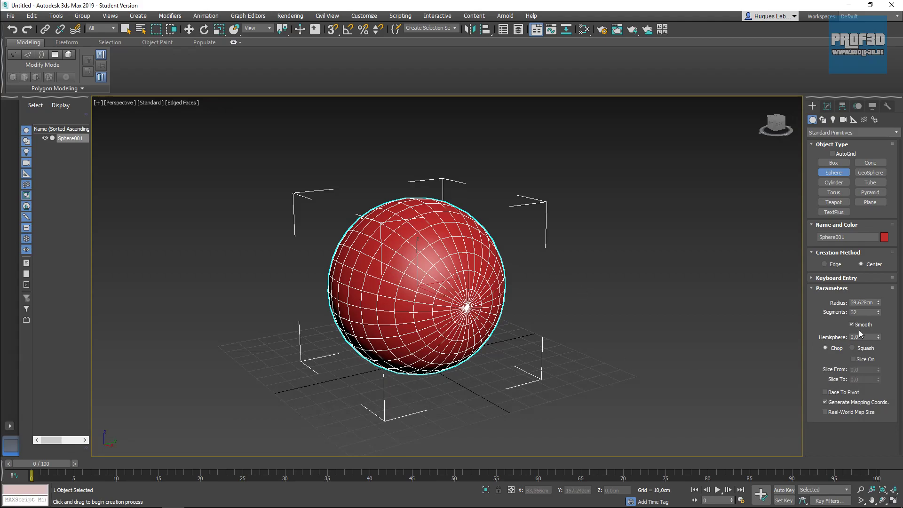
Reduce the sphere's radius to about 37.25 cm and slice it from about 257.5 to -8.5 degrees
drag(877, 303, 874, 303)
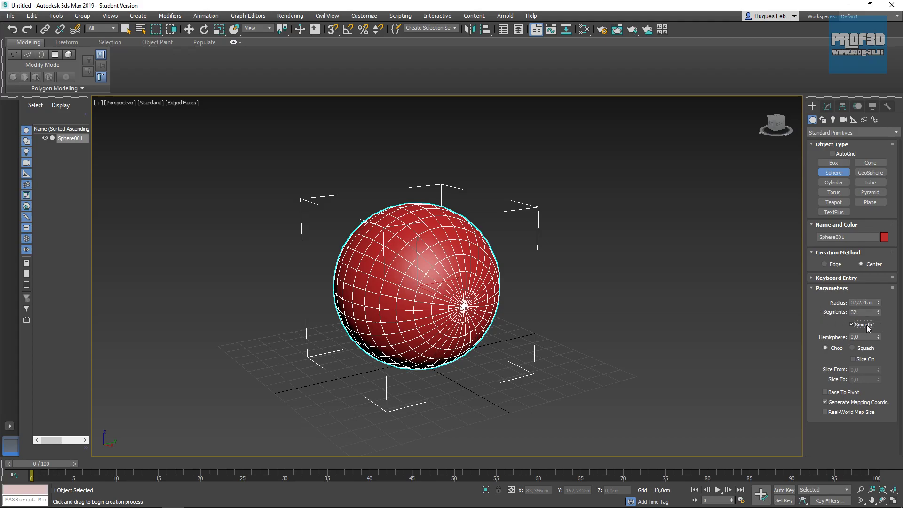
drag(877, 336, 886, 385)
drag(881, 373, 871, 123)
mouse_move(878, 379)
mouse_down()
mouse_move(878, 390)
mouse_move(876, 371)
mouse_up()
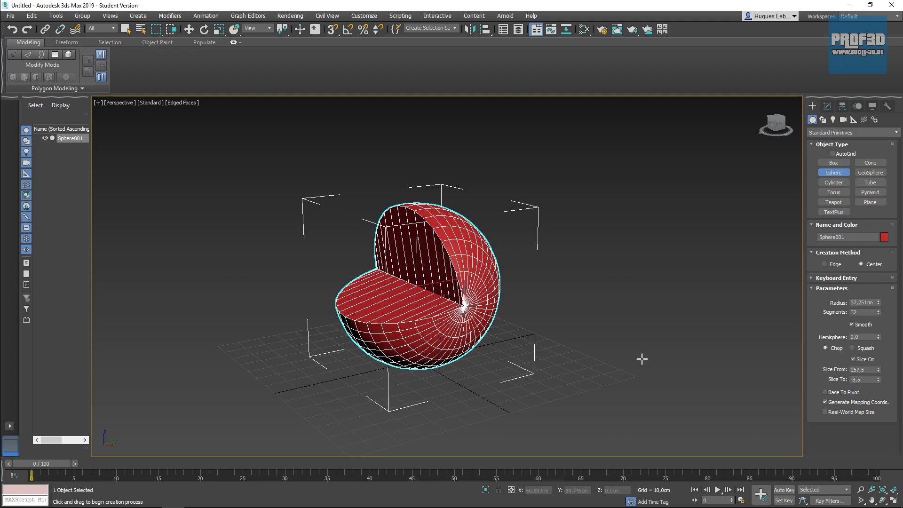
alt+middle_drag(489, 357, 522, 360)
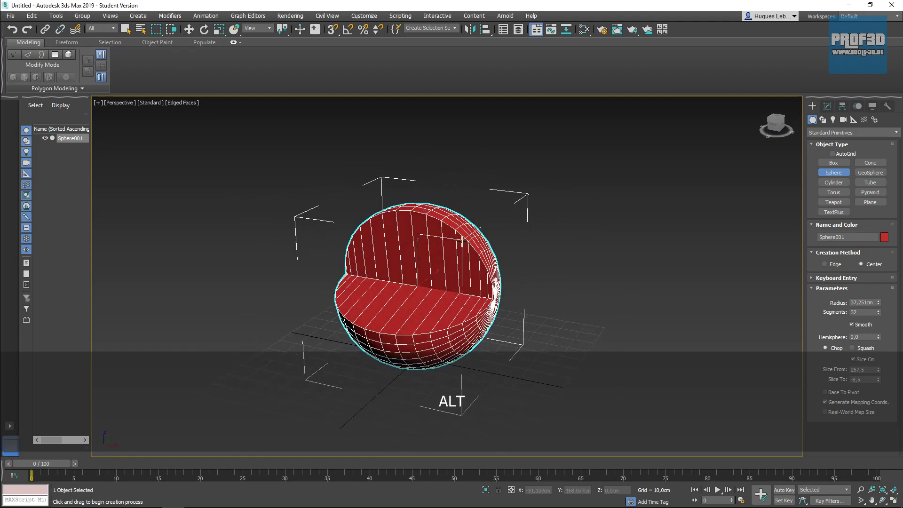
alt+middle_drag(449, 240, 371, 266)
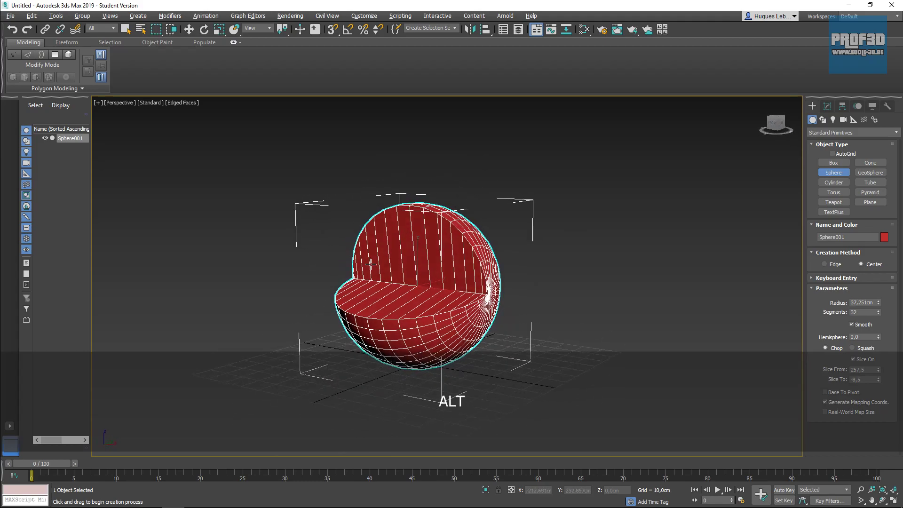
Move the sliced sphere up above the grid to a Z of about 79.9 cm
click(189, 29)
drag(412, 257, 412, 140)
alt+middle_drag(461, 312, 517, 290)
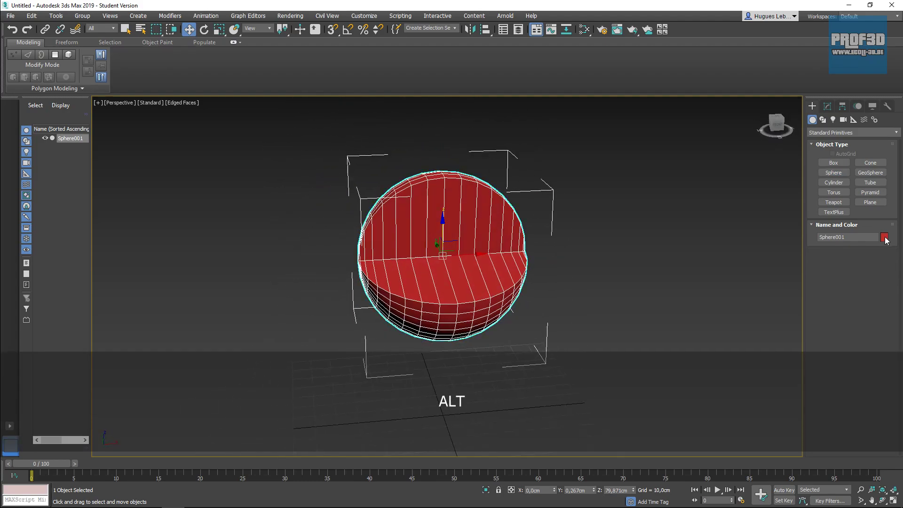
Change the sliced sphere's object colour to light grey
click(884, 237)
click(514, 278)
click(496, 308)
alt+middle_drag(496, 309, 585, 338)
alt+middle_drag(445, 285, 559, 294)
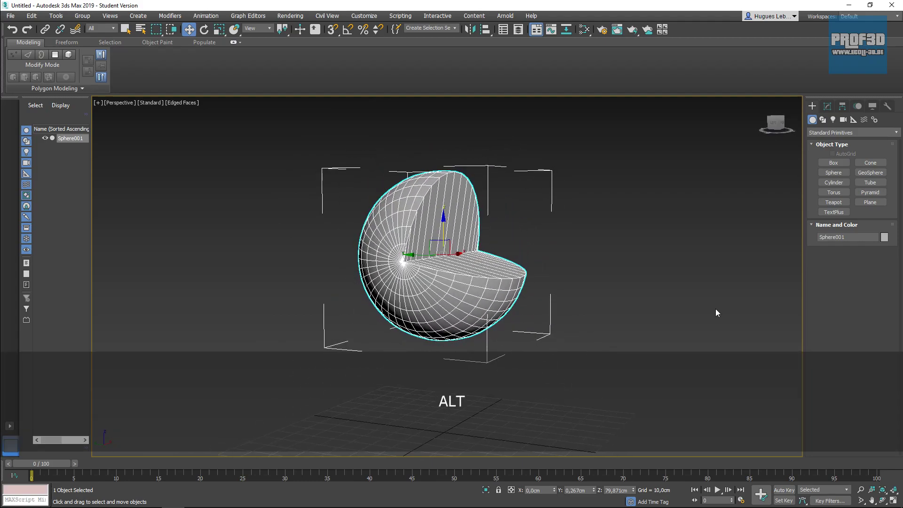
Draw an extended-primitive capsule with AutoGrid on, about 9.9 cm in radius and 37.7 cm high, on the ground below the sphere
click(821, 132)
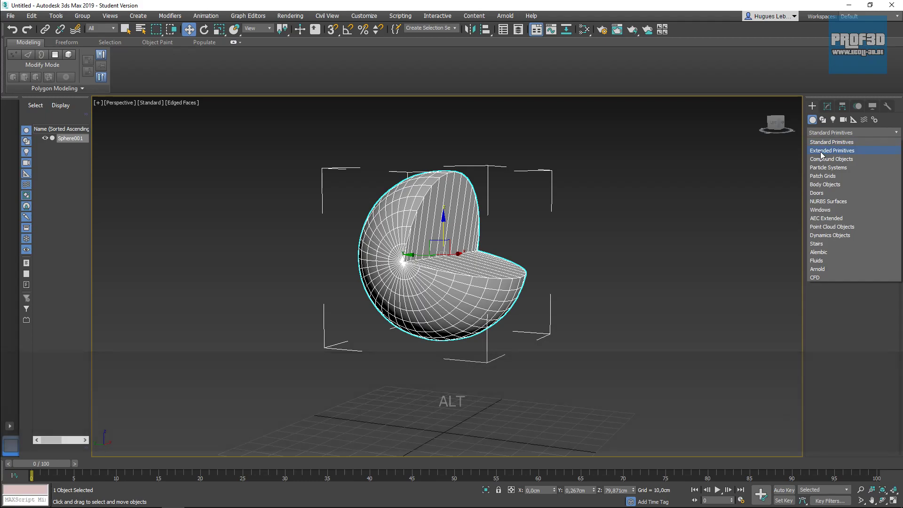
click(821, 152)
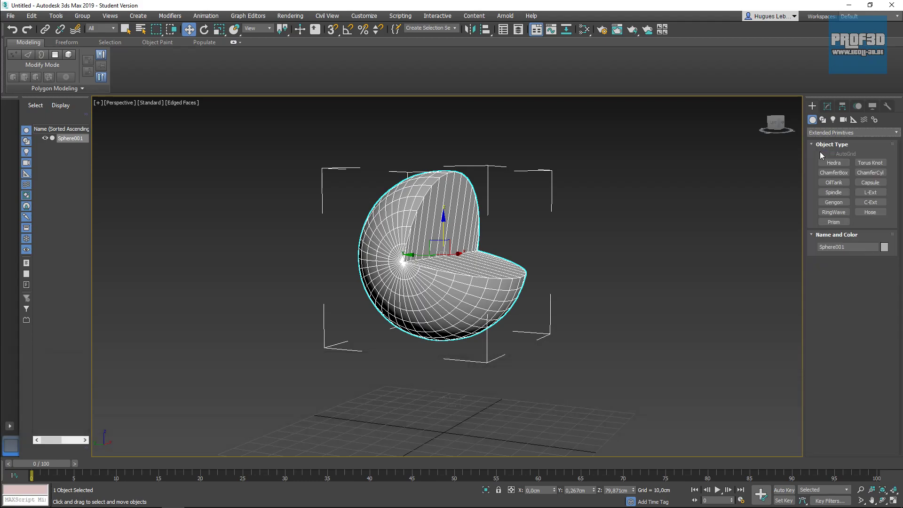
click(870, 182)
alt+middle_drag(475, 367, 563, 359)
click(831, 154)
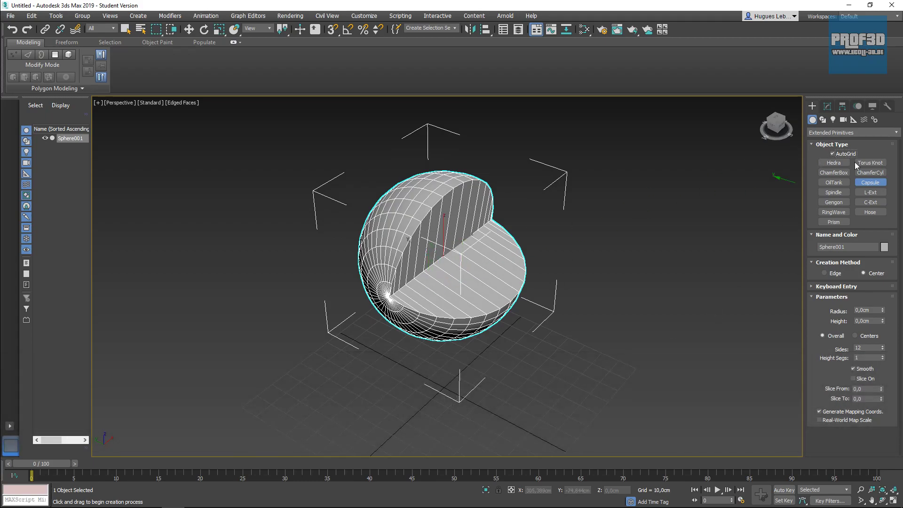
middle_drag(619, 425, 585, 377)
drag(496, 386, 504, 401)
click(503, 362)
alt+middle_drag(572, 380, 511, 361)
Change the capsule's object colour to green
click(885, 247)
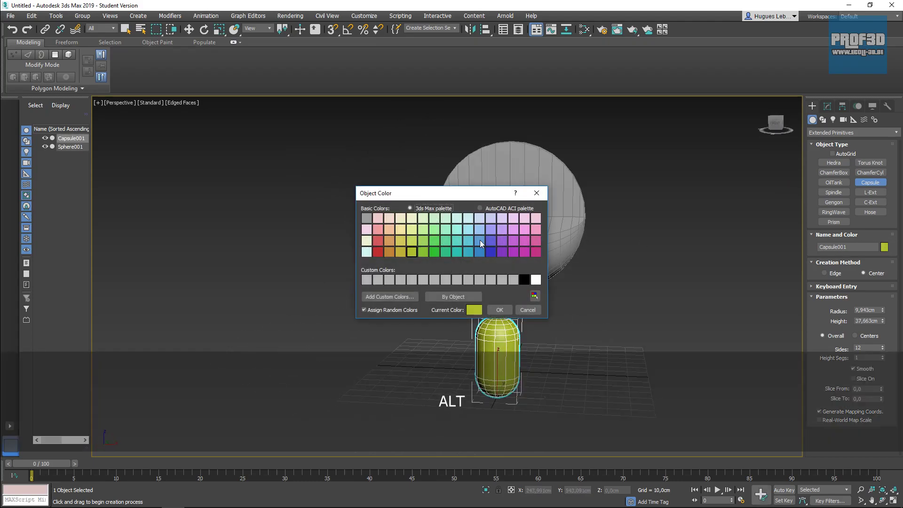
click(434, 250)
click(492, 306)
alt+middle_drag(578, 328, 613, 321)
Move the capsule into the sphere's cut-out so it stands in the seat at a Z of about 62.6 cm
click(189, 29)
alt+middle_drag(459, 271, 476, 272)
drag(509, 379, 581, 245)
mouse_move(498, 300)
alt+middle_down()
mouse_move(549, 328)
mouse_move(549, 318)
mouse_move(544, 344)
mouse_move(546, 330)
mouse_move(525, 292)
mouse_move(489, 301)
alt+middle_up()
drag(574, 255, 578, 246)
mouse_move(544, 271)
alt+middle_down()
mouse_move(536, 282)
mouse_move(540, 268)
alt+middle_up()
scroll(557, 261, up, 5)
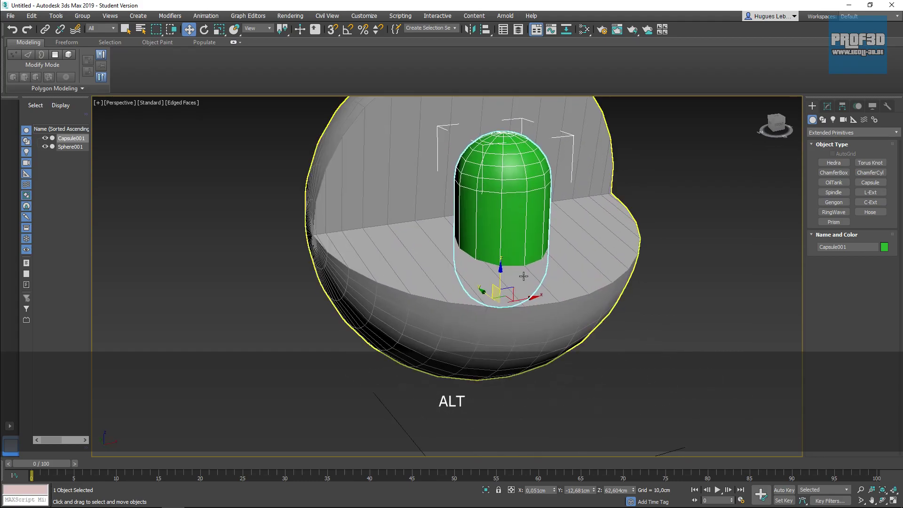
Draw a small eye sphere on the front left of the capsule using AutoGrid
click(812, 133)
click(824, 140)
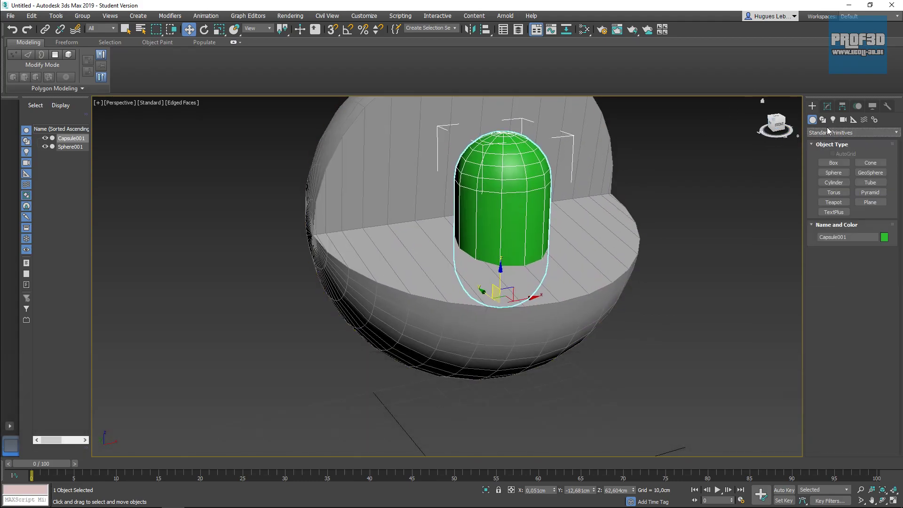
click(832, 173)
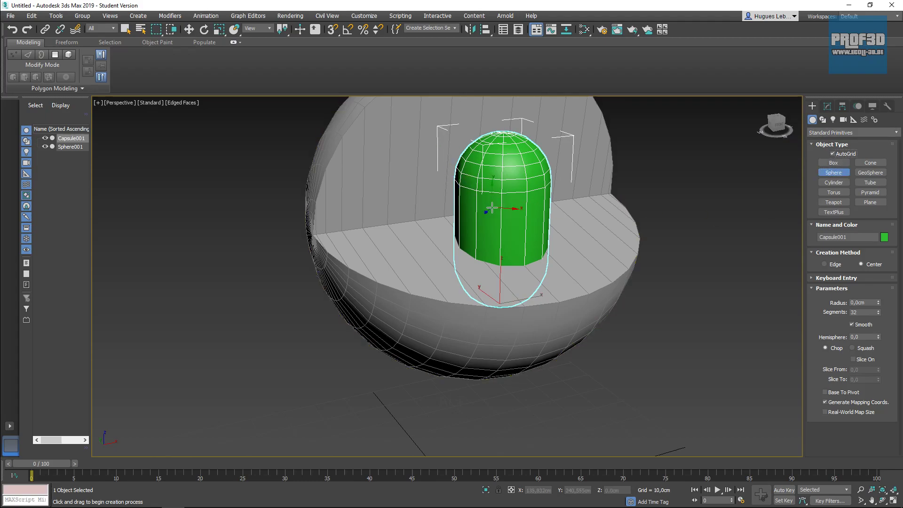
drag(505, 208, 516, 219)
alt+middle_drag(516, 219, 538, 211)
Try to draw a second eye sphere of about 3.5 cm radius beside the first one
drag(536, 210, 541, 211)
alt+middle_drag(541, 211, 299, 107)
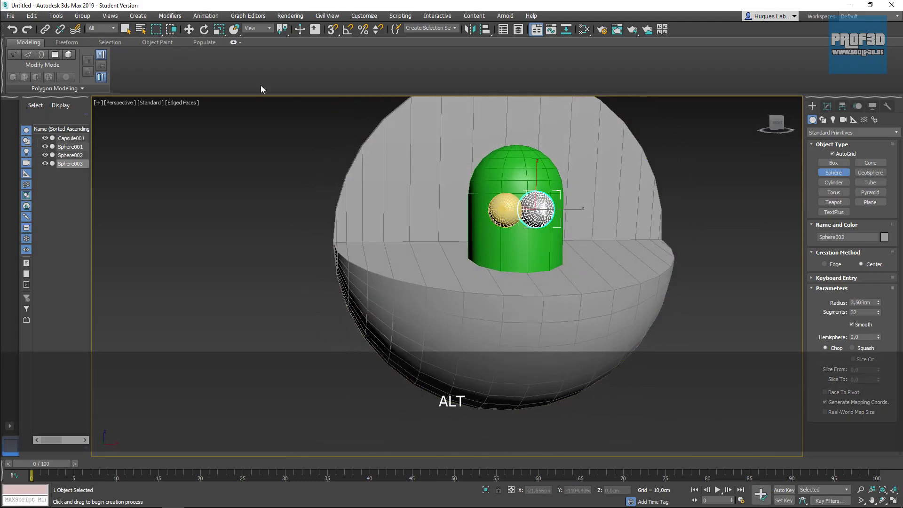
click(192, 31)
alt+middle_drag(541, 212, 544, 213)
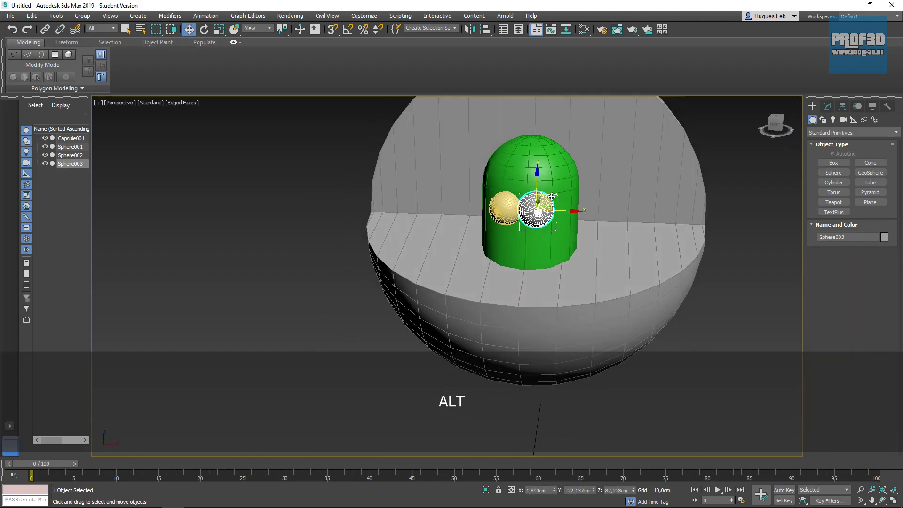
key(Delete)
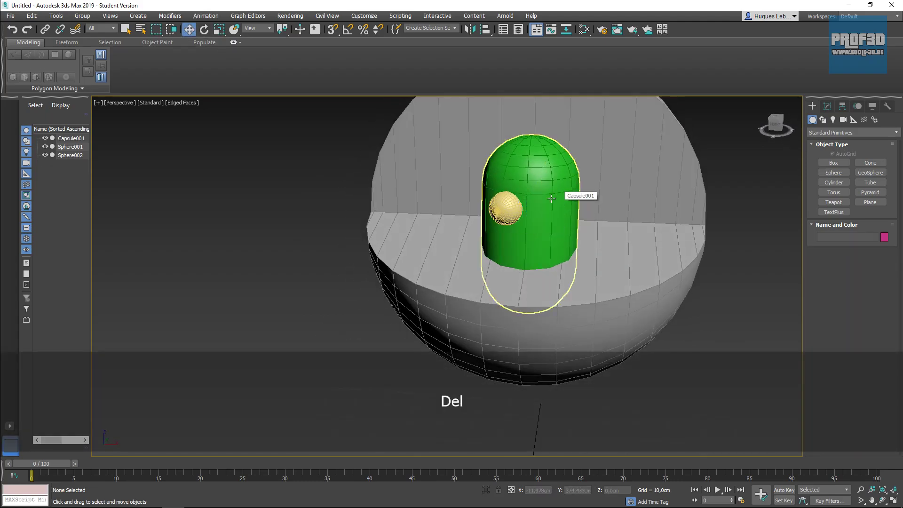
Try to clone the eye sphere across the capsule's surface with Select and Place
click(505, 209)
alt+middle_drag(505, 209, 532, 268)
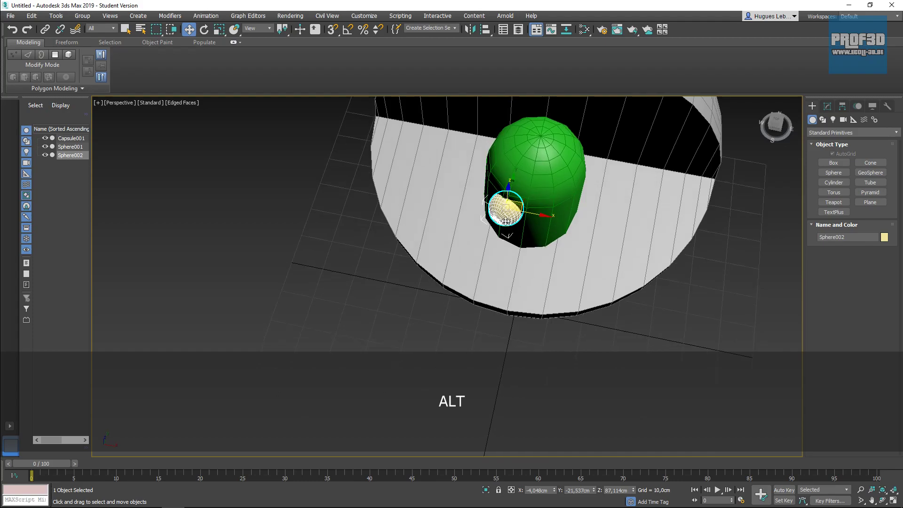
click(234, 30)
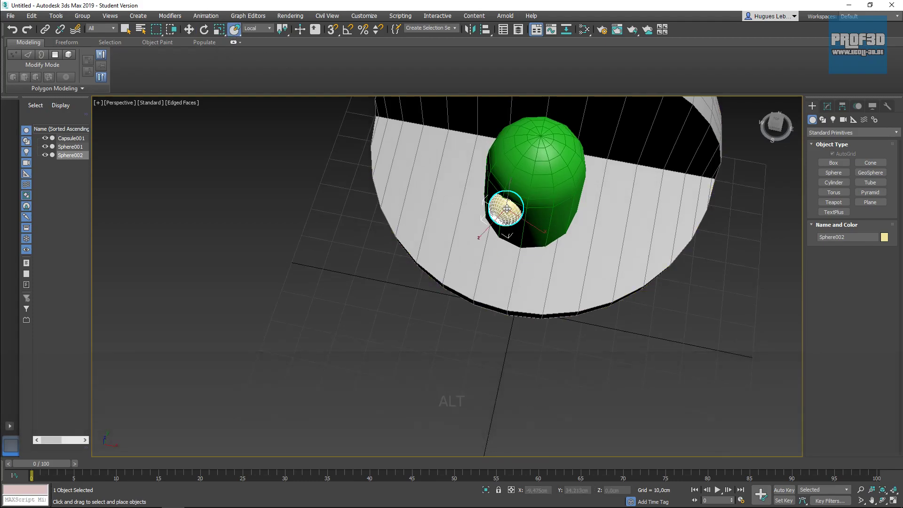
shift+drag(508, 209, 546, 217)
click(452, 297)
alt+middle_drag(568, 264, 557, 226)
key(Delete)
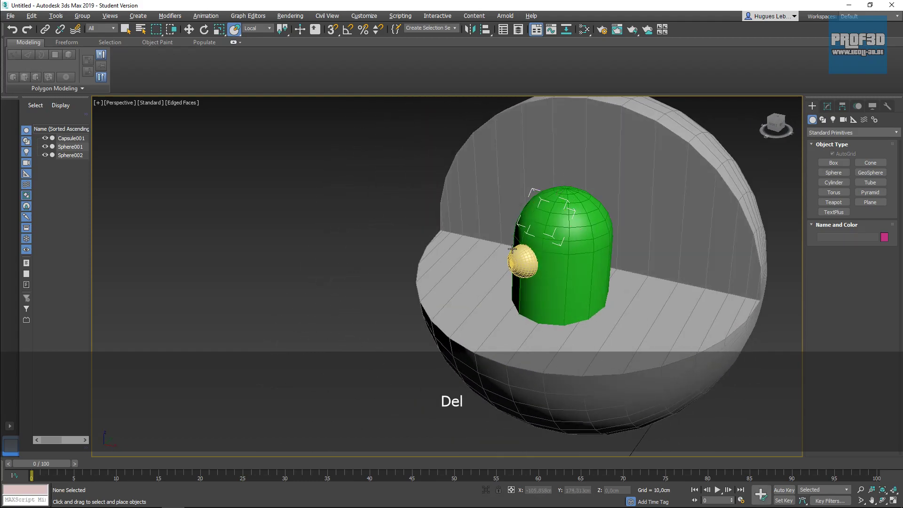
Clone the eye sphere along the X axis and adjust the copy to about X 3.55 cm, Y -21.2 cm
click(523, 259)
alt+middle_drag(523, 259, 510, 246)
click(190, 31)
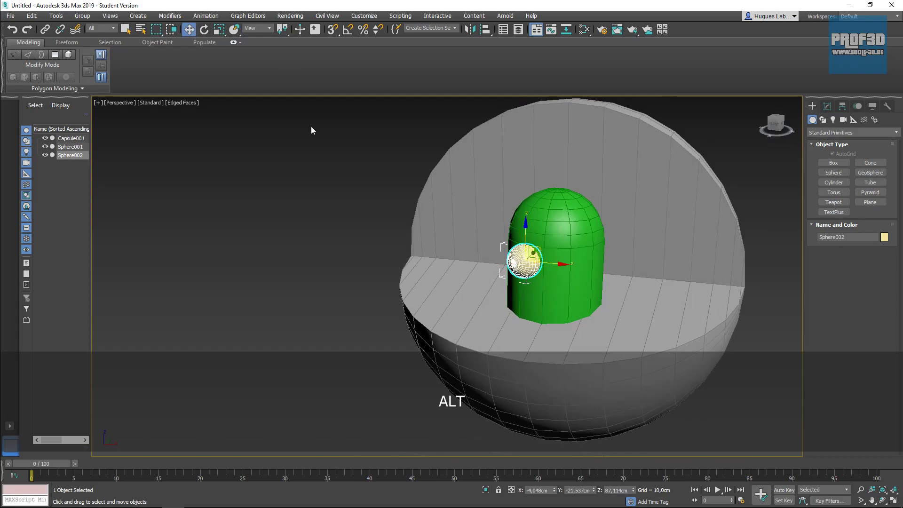
shift+drag(550, 264, 587, 269)
click(453, 298)
alt+middle_drag(616, 288, 590, 328)
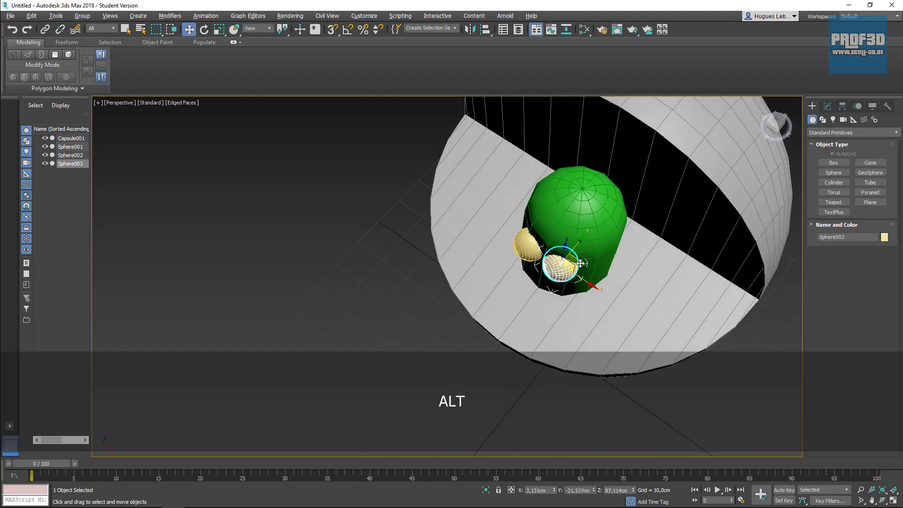
drag(581, 263, 584, 263)
Turn off edged faces and toggle the wireframe and edge displays to compare them, ending in plain shading
key(F4)
alt+middle_drag(441, 309, 496, 269)
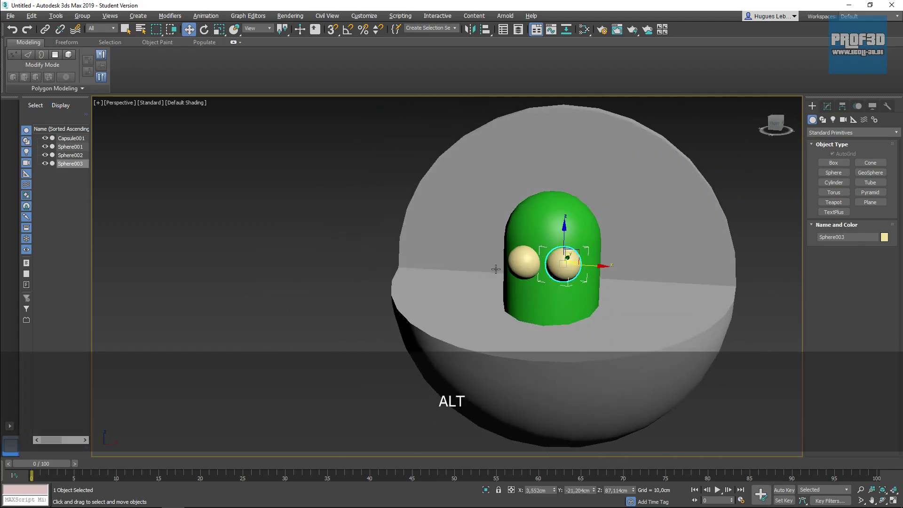
key(F3)
key(F3)
key(F4)
key(F4)
Select both eye spheres and change their object colour to white
scroll(653, 268, up, 3)
alt+middle_drag(653, 268, 565, 256)
ctrl+click(474, 279)
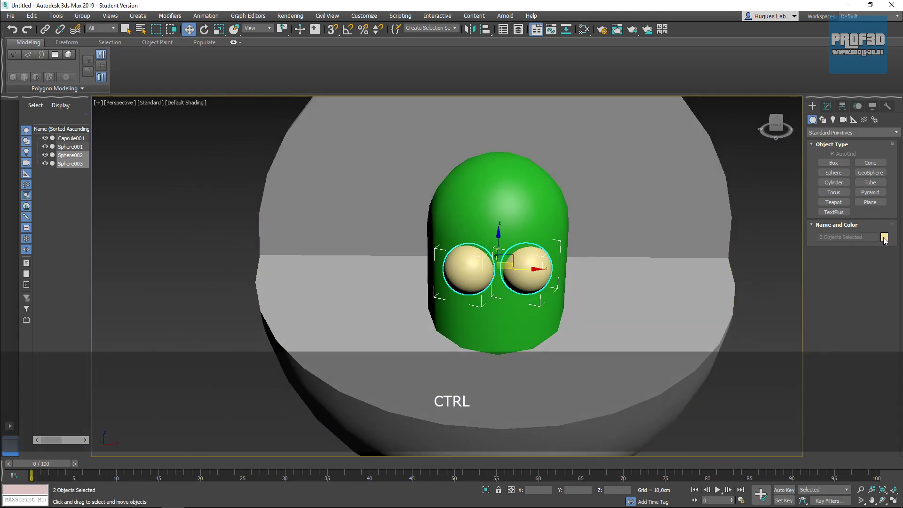
click(884, 237)
click(532, 275)
click(499, 308)
mouse_move(707, 283)
alt+middle_down()
mouse_move(693, 252)
mouse_move(738, 276)
mouse_move(716, 279)
alt+middle_up()
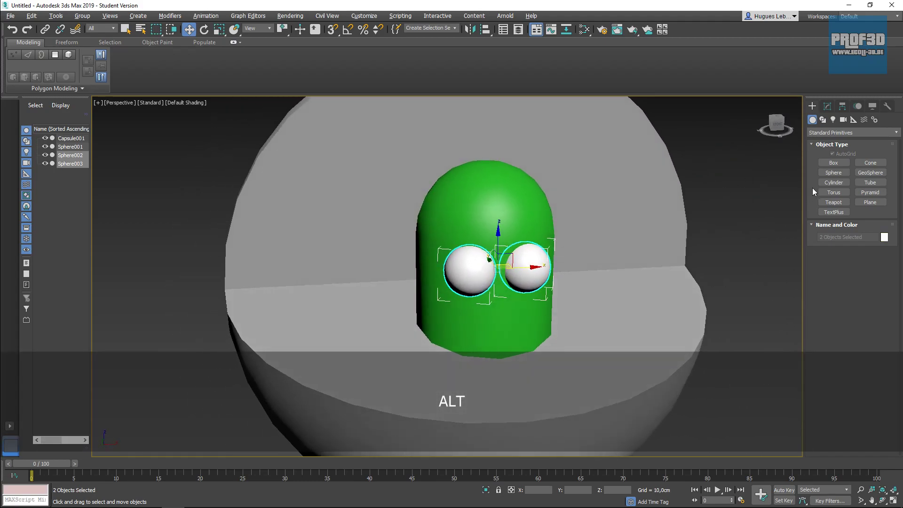
Try to draw a flat pupil cylinder of about 0.41 cm radius on the left eye with AutoGrid
click(833, 182)
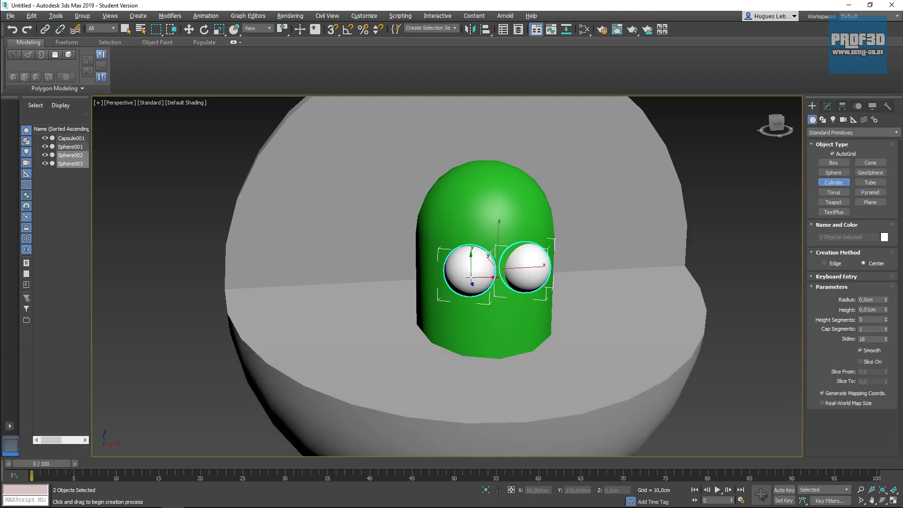
scroll(470, 281, up, 4)
drag(467, 273, 472, 278)
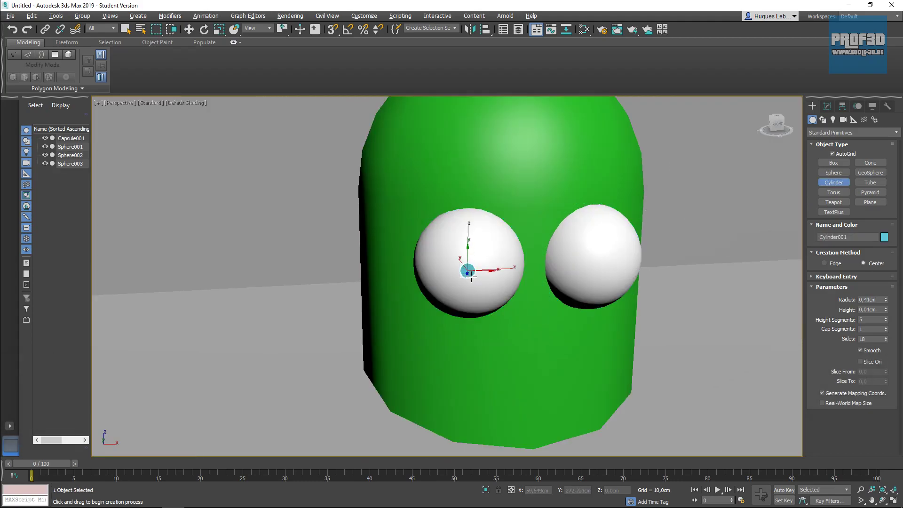
click(473, 278)
key(Delete)
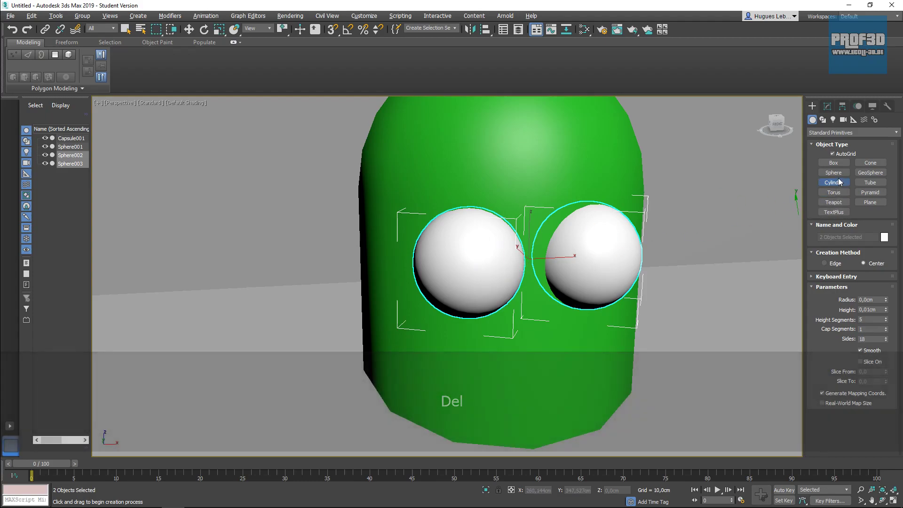
Draw a pupil sphere of about 0.65 cm radius on the left eye with AutoGrid and set its object colour to black
click(833, 172)
drag(474, 274, 482, 284)
click(884, 236)
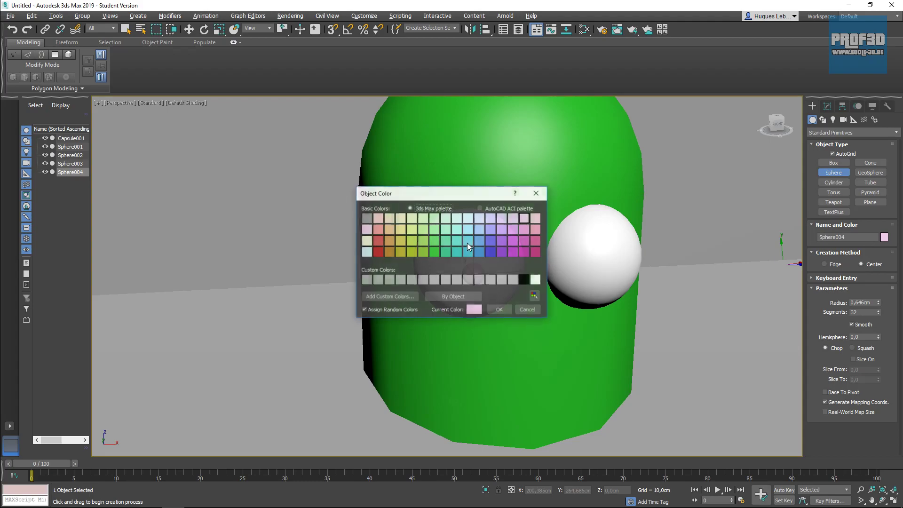
click(524, 281)
click(500, 308)
Clone the black pupil sphere along the X axis onto the right eye
alt+middle_drag(545, 324, 572, 333)
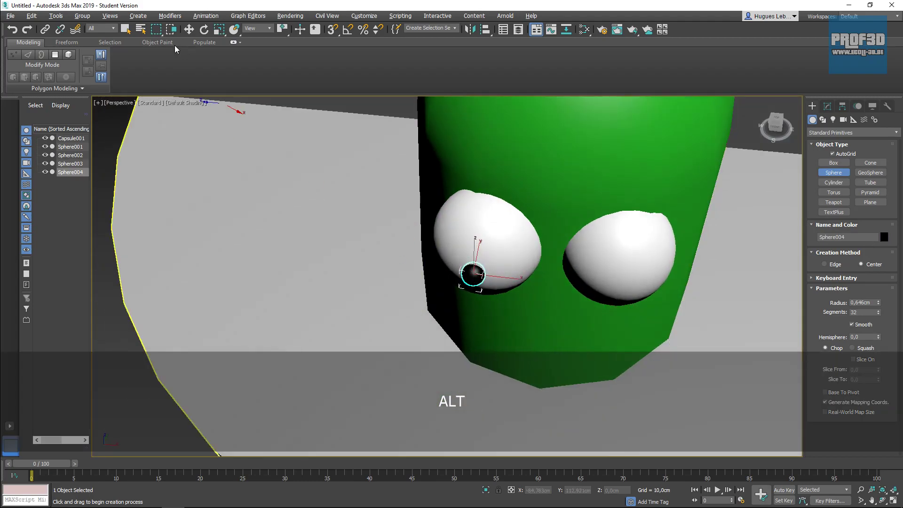
key(w)
shift+drag(491, 267, 654, 278)
click(458, 298)
Position the copied pupil on the right eye's surface at about X 4.39 cm, Y -24.26 cm, Z 87.22 cm
alt+middle_drag(581, 331, 583, 280)
drag(636, 266, 637, 265)
alt+middle_drag(642, 268, 635, 336)
drag(653, 280, 651, 278)
alt+middle_drag(651, 278, 541, 292)
scroll(630, 275, up, 3)
drag(599, 278, 600, 279)
alt+middle_drag(600, 280, 556, 260)
scroll(639, 279, down, 5)
mouse_move(556, 259)
alt+middle_down()
mouse_move(556, 243)
mouse_move(546, 280)
mouse_move(549, 259)
alt+middle_up()
scroll(517, 257, up, 5)
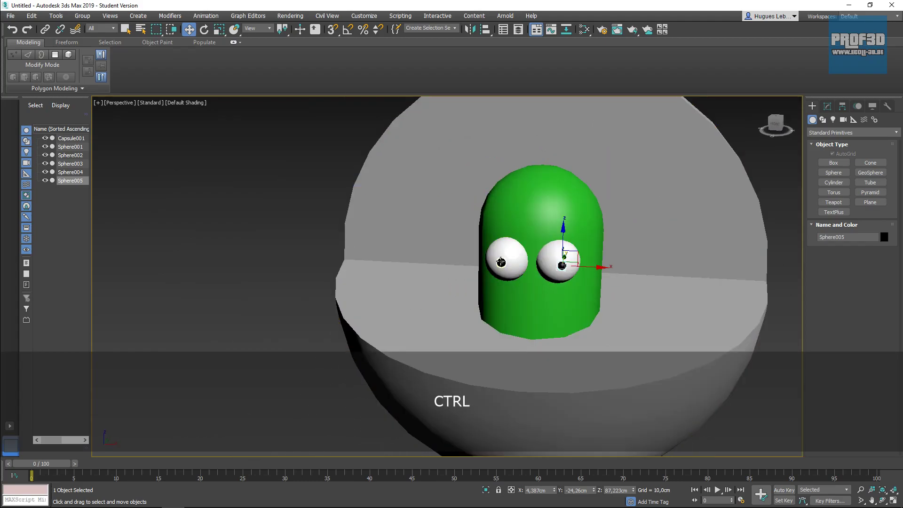
Enlarge both pupil spheres, bringing the left one's radius to about 1 cm
click(827, 107)
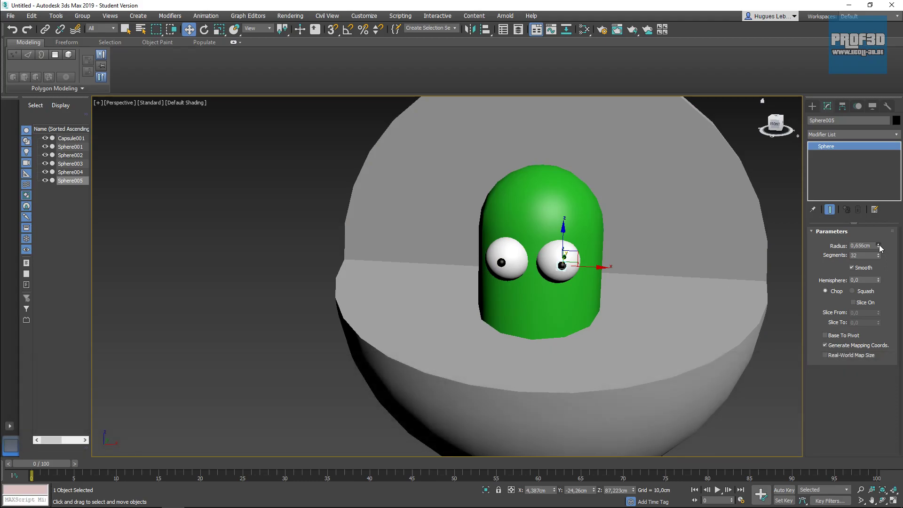
click(502, 264)
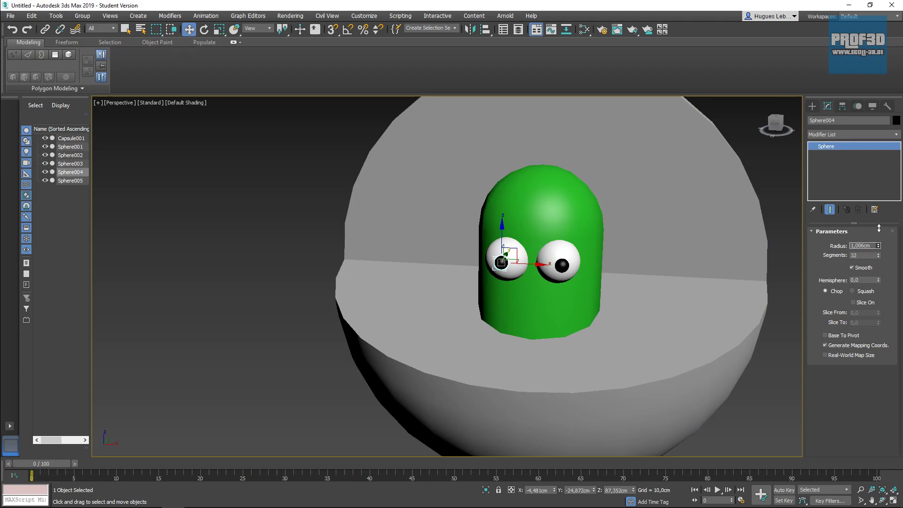
alt+middle_drag(773, 249, 628, 282)
click(538, 160)
alt+middle_drag(538, 160, 584, 260)
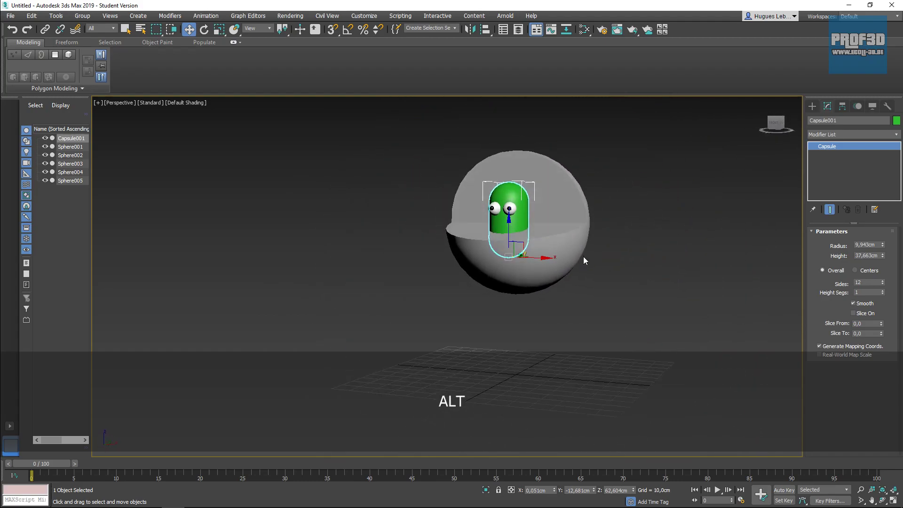
Draw a foot box about 40.8 cm long and 20.9 cm wide on the grid below the sliced sphere
click(812, 105)
click(833, 162)
alt+middle_drag(642, 283, 619, 266)
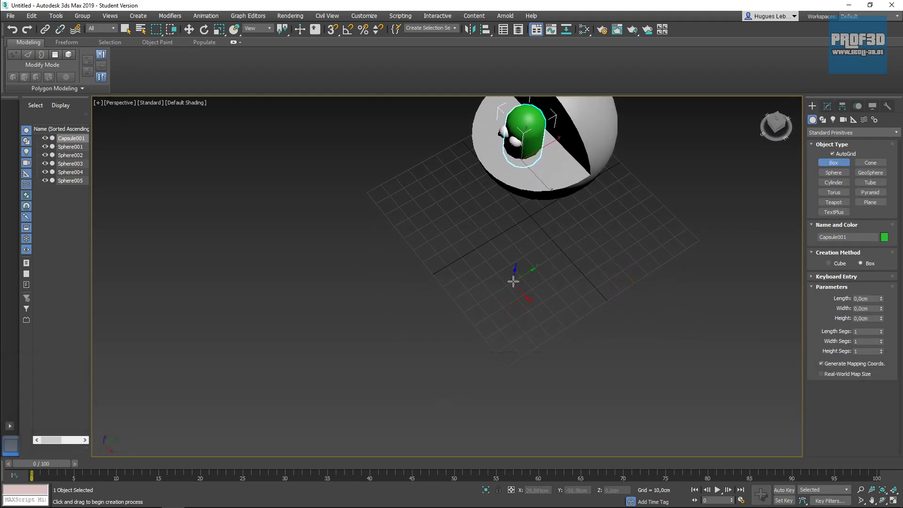
mouse_move(514, 276)
mouse_down()
mouse_move(570, 241)
mouse_move(592, 266)
mouse_up()
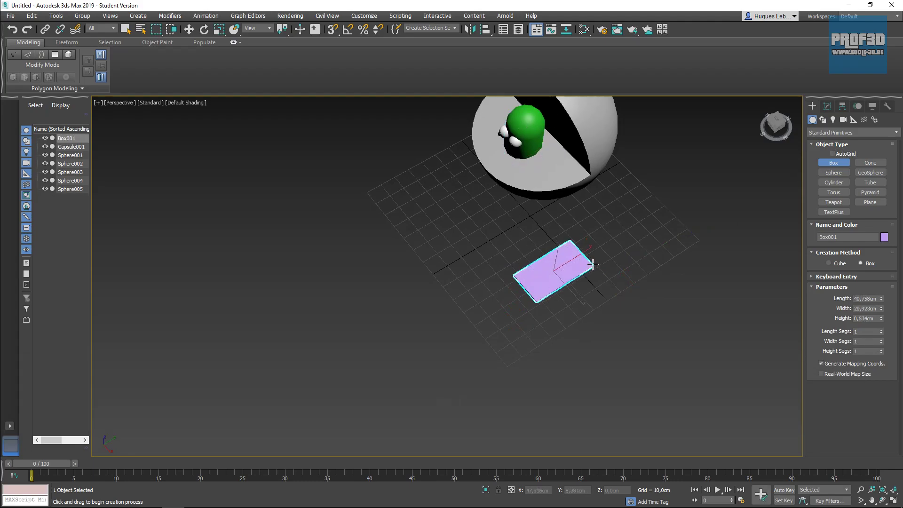
click(594, 248)
Draw a lower-leg box about 9.8 × 10.3 × 28.2 cm on the rear end of the foot with AutoGrid
alt+middle_drag(594, 248, 620, 287)
alt+drag(561, 253, 584, 272)
click(593, 212)
Draw an upper-leg box on top of the lower leg with AutoGrid and tilt it backwards towards the sphere
alt+middle_drag(636, 278, 616, 243)
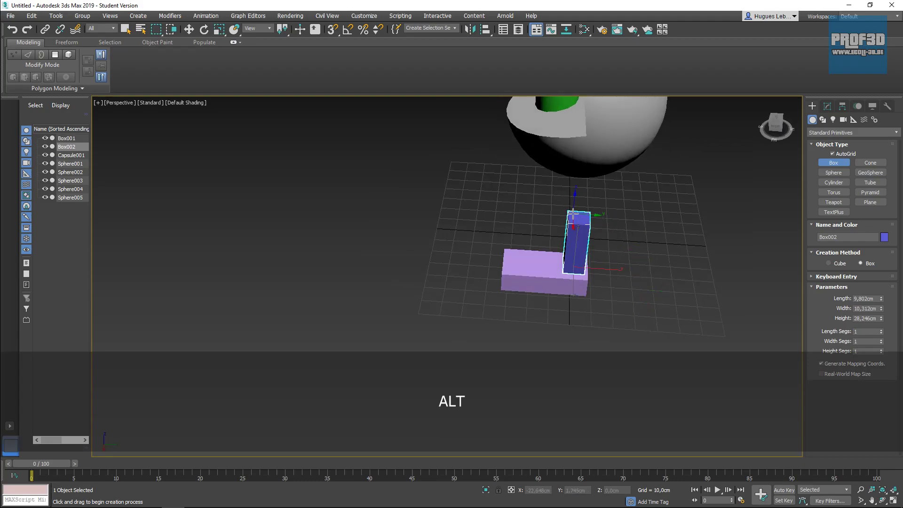
alt+drag(574, 214, 583, 216)
click(604, 156)
alt+middle_drag(636, 178, 600, 197)
click(204, 29)
drag(607, 198, 627, 211)
Move the foot and lower-leg boxes together backwards along the Y axis
click(189, 30)
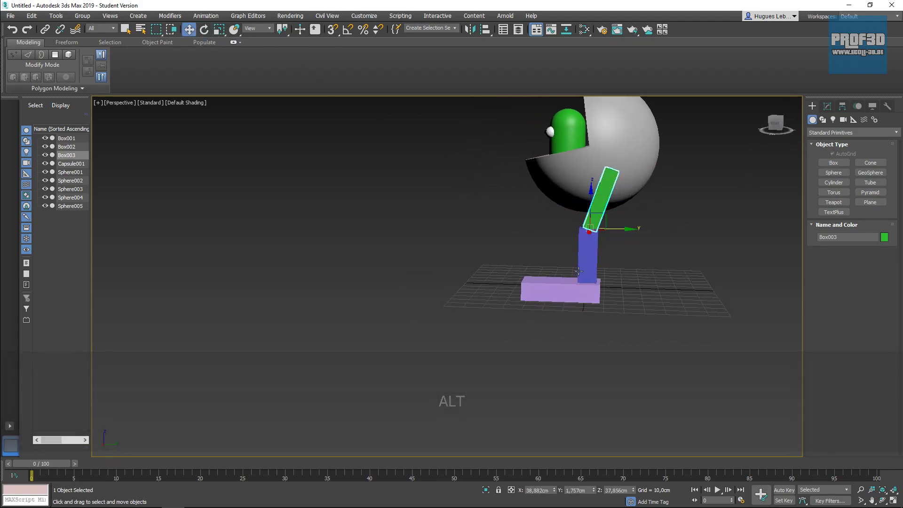
click(587, 261)
ctrl+click(587, 298)
drag(606, 273, 629, 276)
click(673, 262)
Rotate the lower leg about 19° around X and adjust the upper leg so the two meet at the knee
click(613, 250)
click(200, 31)
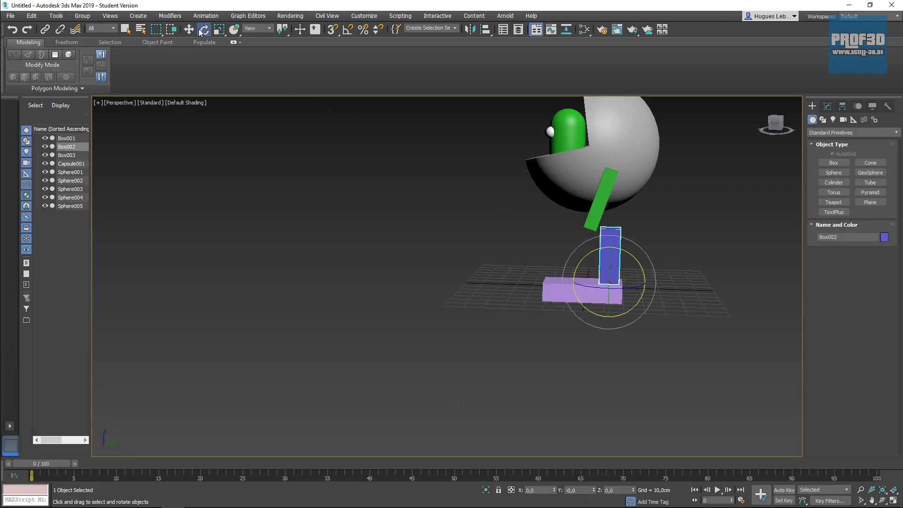
drag(634, 259, 620, 252)
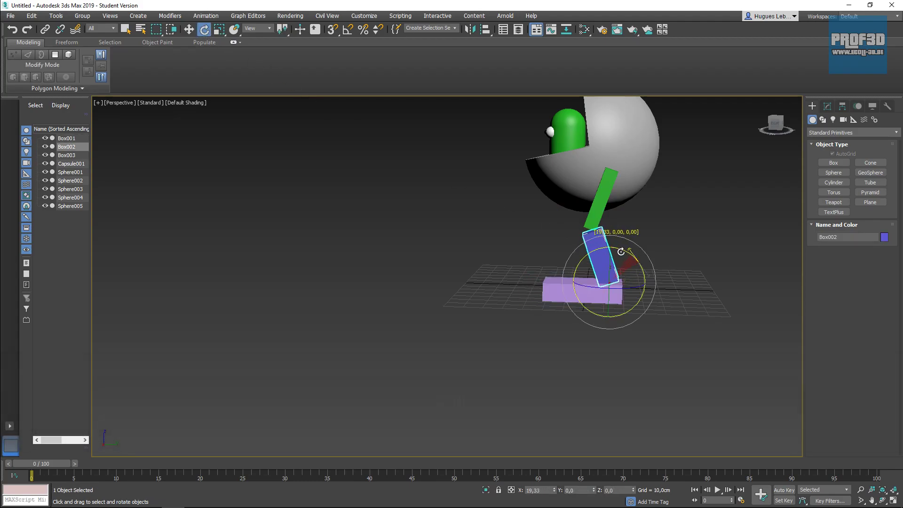
click(598, 222)
click(189, 30)
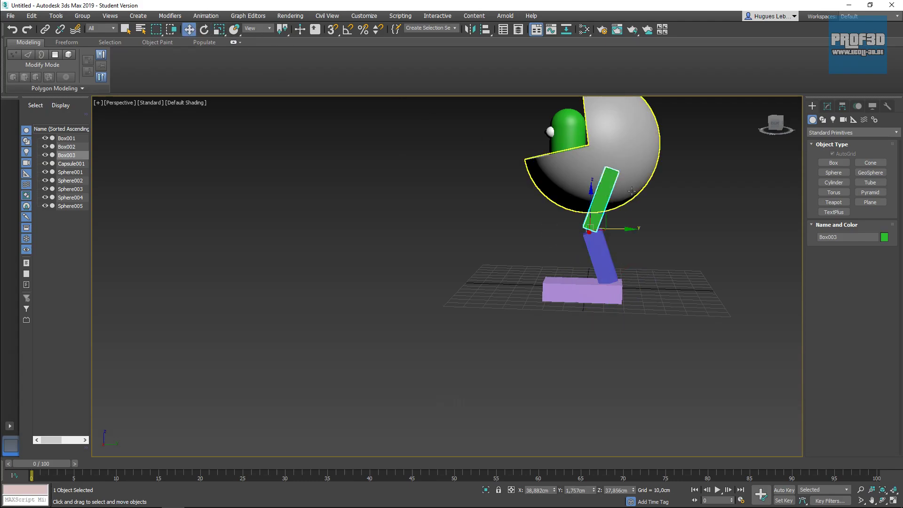
drag(610, 217, 609, 215)
Select all three leg boxes and change their object colour to light grey
alt+middle_drag(609, 216, 655, 262)
ctrl+click(603, 257)
ctrl+click(605, 298)
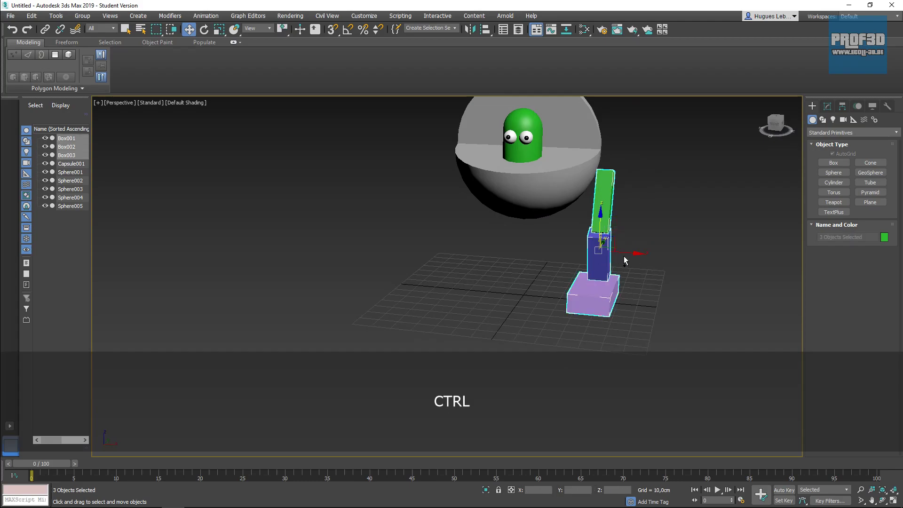
alt+middle_drag(619, 252, 856, 240)
click(884, 237)
click(515, 276)
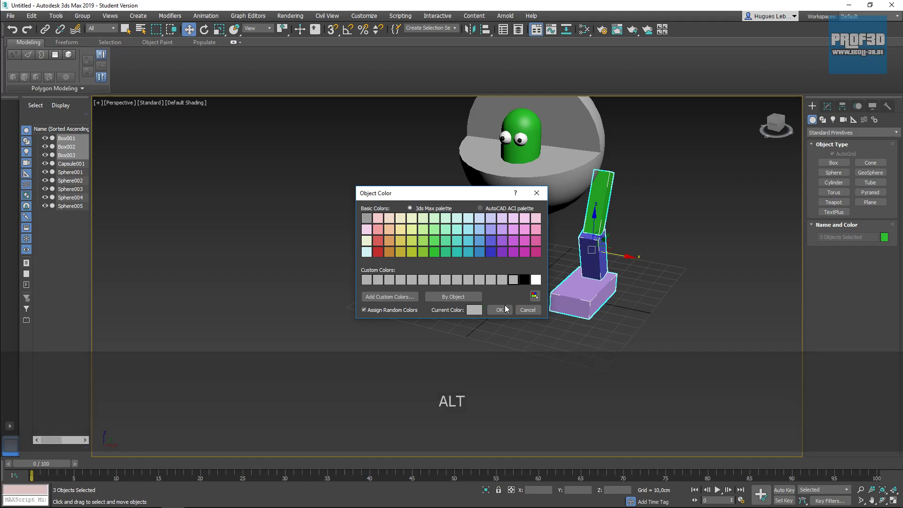
click(508, 308)
Nudge the upper-leg box about -0.76 cm along X to line it up with the lower leg
middle_drag(656, 190, 605, 294)
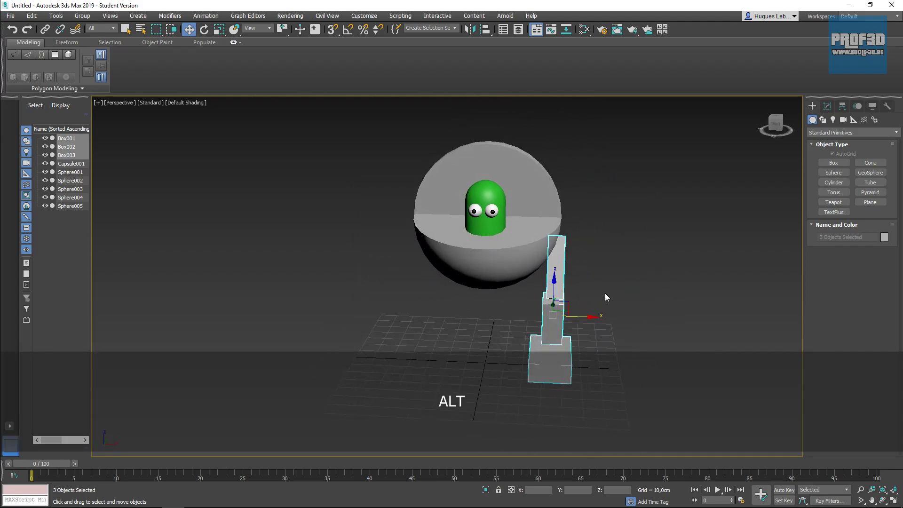
click(605, 295)
click(558, 282)
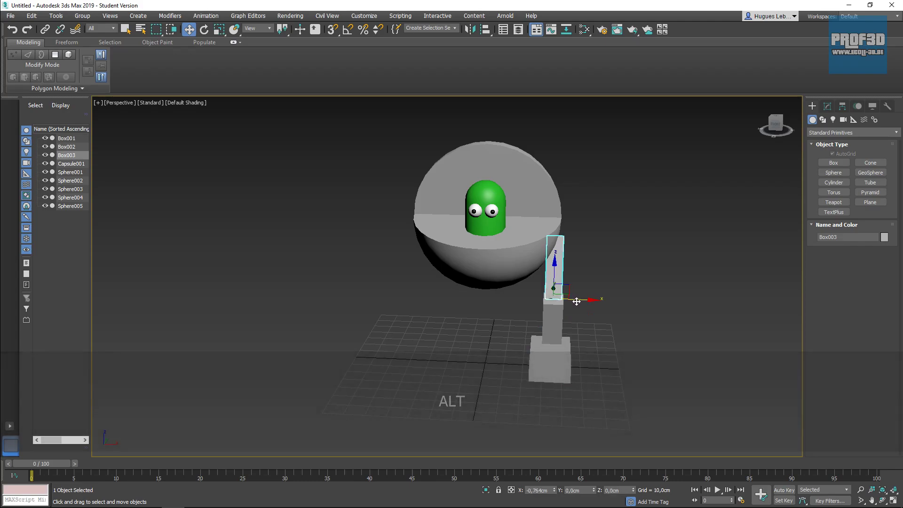
alt+middle_drag(577, 301, 604, 354)
click(579, 352)
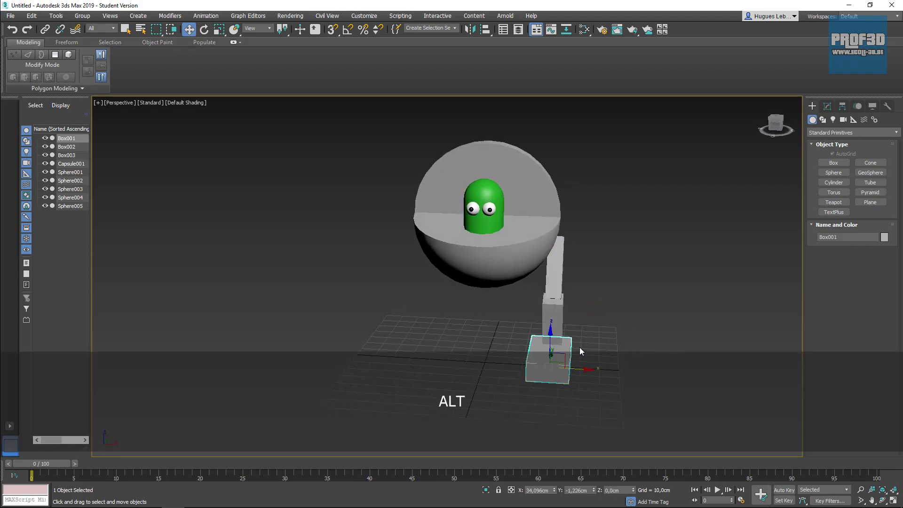
Select the three leg boxes and clone them along the X axis to form the leg on the opposite side
drag(622, 280, 546, 361)
shift+drag(592, 319, 457, 319)
click(462, 298)
mouse_move(463, 298)
alt+middle_down()
mouse_move(511, 335)
mouse_move(540, 311)
mouse_move(441, 318)
mouse_move(461, 313)
mouse_move(500, 325)
alt+middle_up()
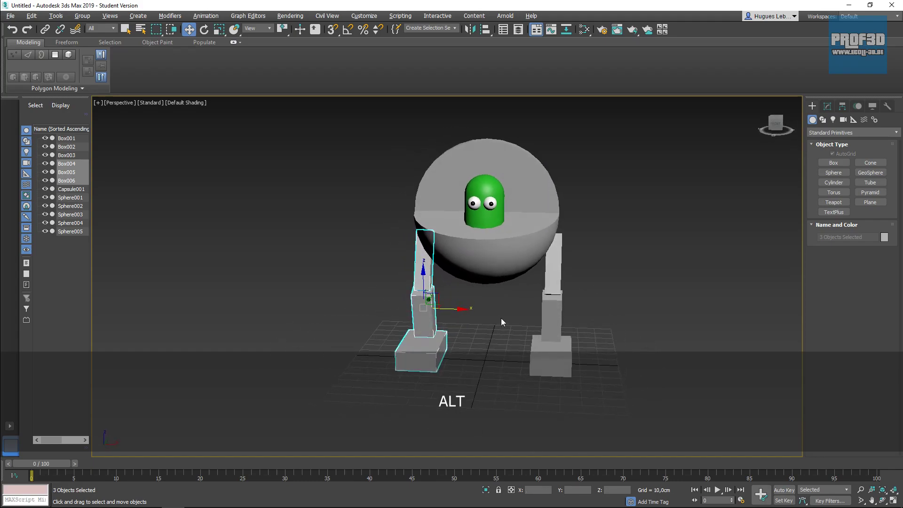
Clone the sliced grey sphere in place as an independent copy
click(503, 270)
alt+middle_drag(503, 270, 638, 294)
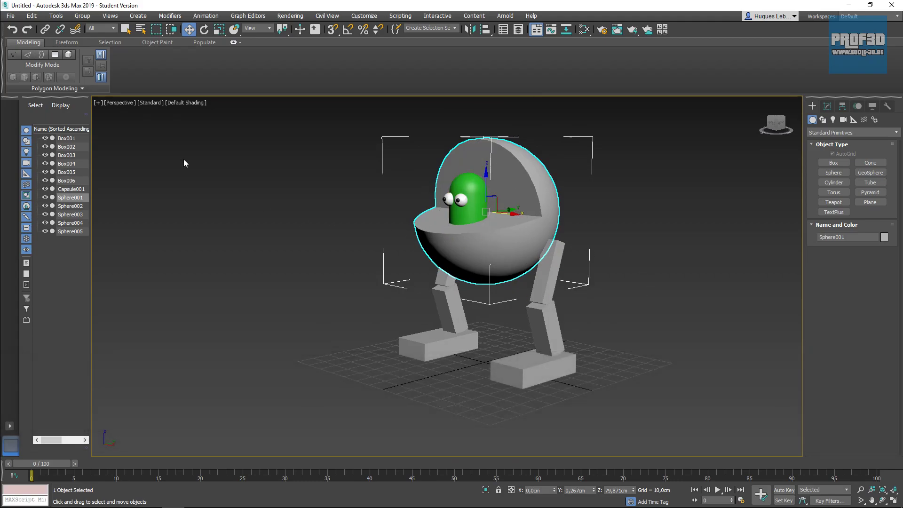
click(31, 16)
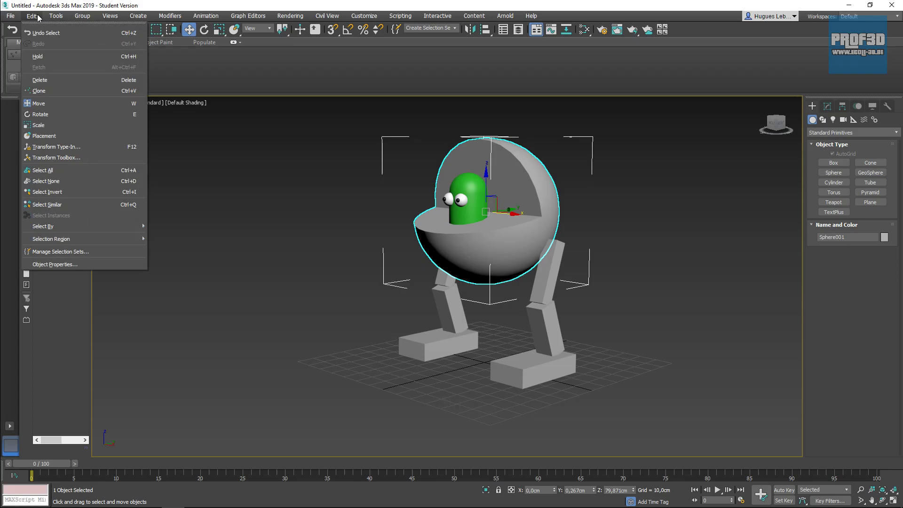
click(53, 89)
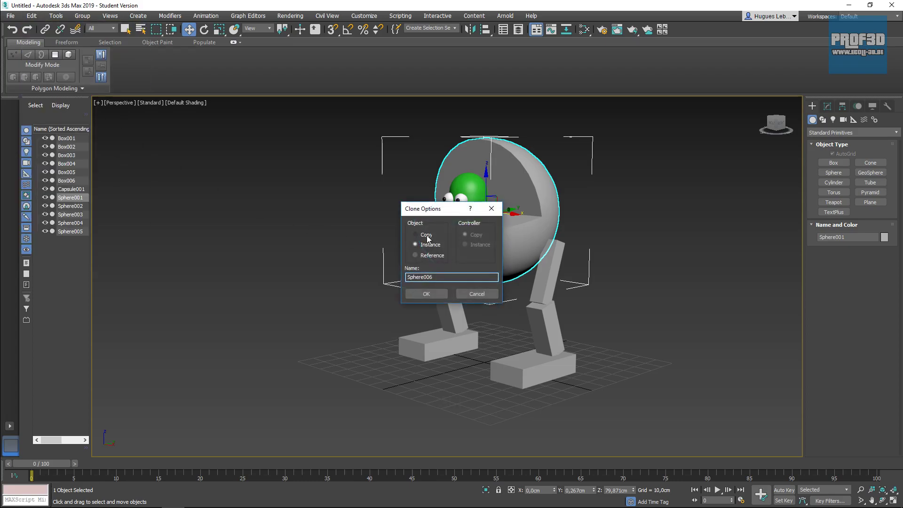
click(425, 294)
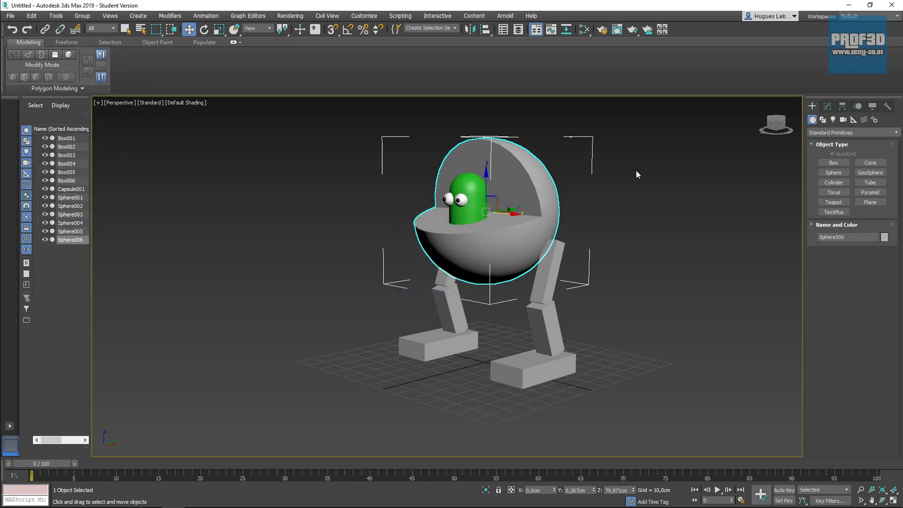
Shrink the copied sphere to a radius of about 34.27 cm and widen its slice to 243 from and -22 to
click(827, 106)
drag(879, 248, 880, 253)
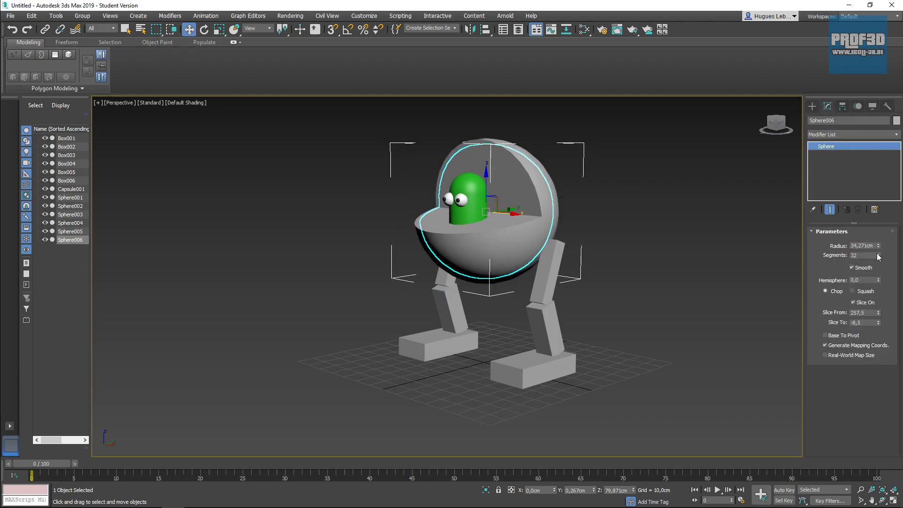
drag(878, 315, 880, 310)
drag(878, 319, 882, 334)
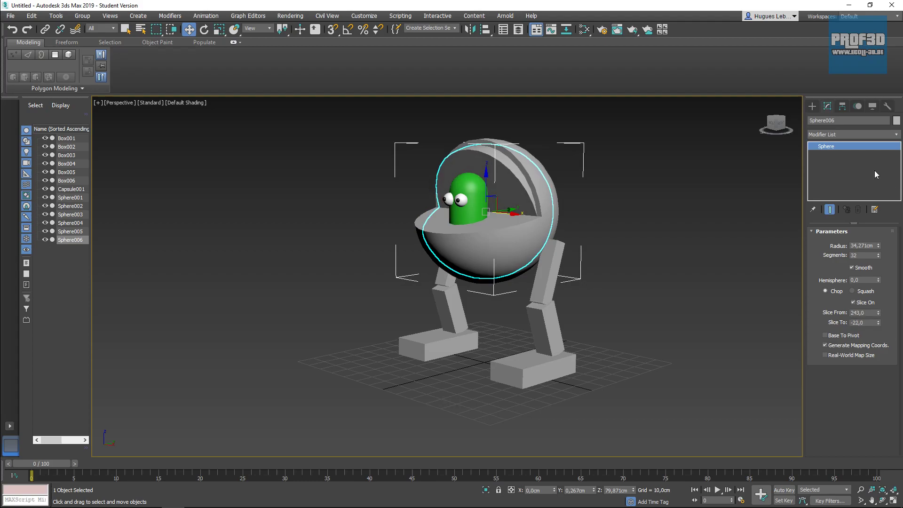
Increase the inner sphere's radius to about 34.9 cm so its rim sits closer to the outer sphere
alt+middle_drag(556, 198, 574, 215)
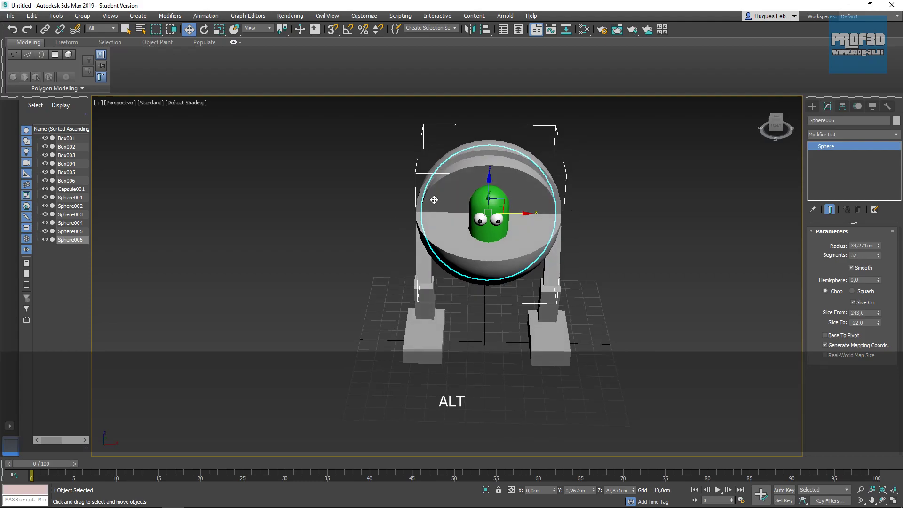
mouse_move(538, 196)
alt+middle_down()
mouse_move(490, 190)
mouse_move(540, 182)
alt+middle_up()
alt+middle_drag(708, 208, 799, 248)
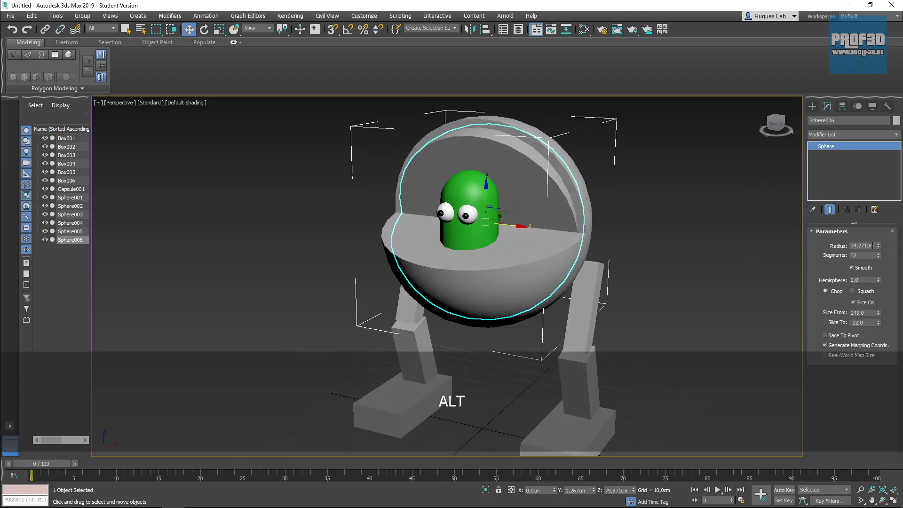
drag(879, 249, 876, 242)
alt+middle_drag(611, 282, 520, 190)
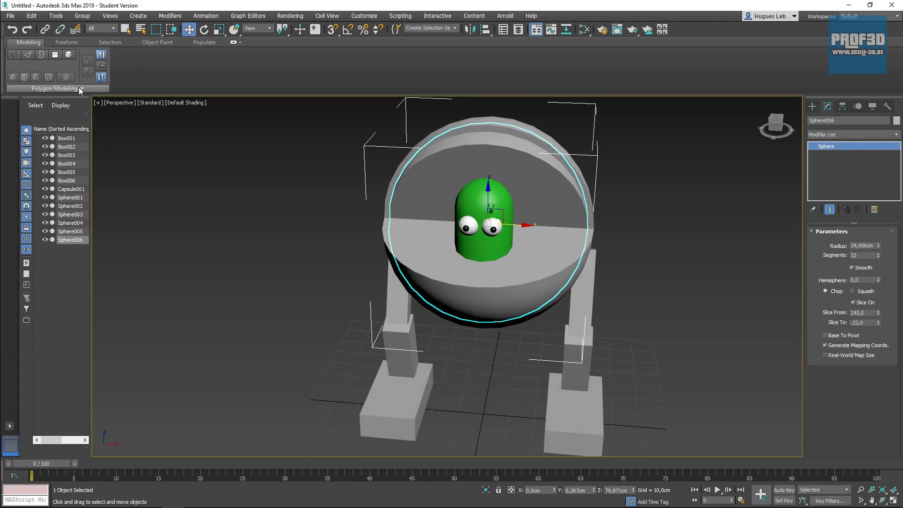
Add an Edit Poly modifier to the inner sphere and delete all polygons of its upright flat slice face behind the capsule
click(55, 55)
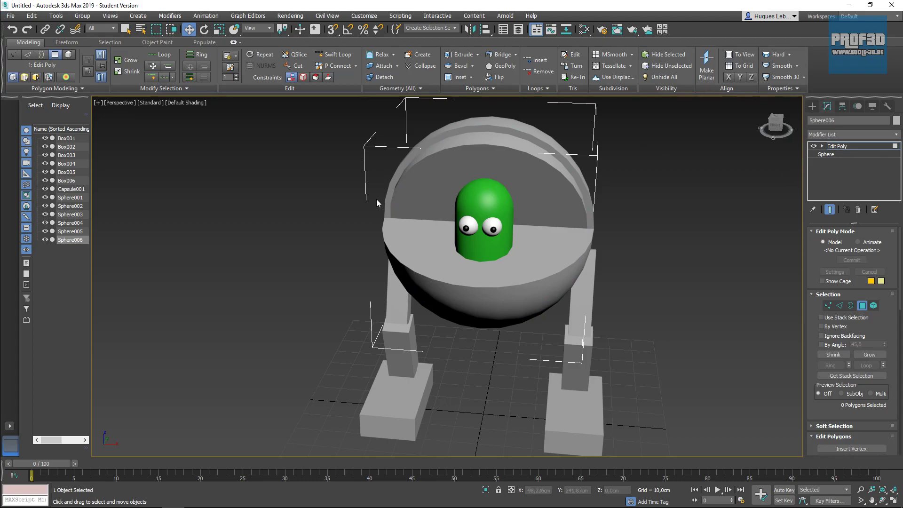
click(410, 201)
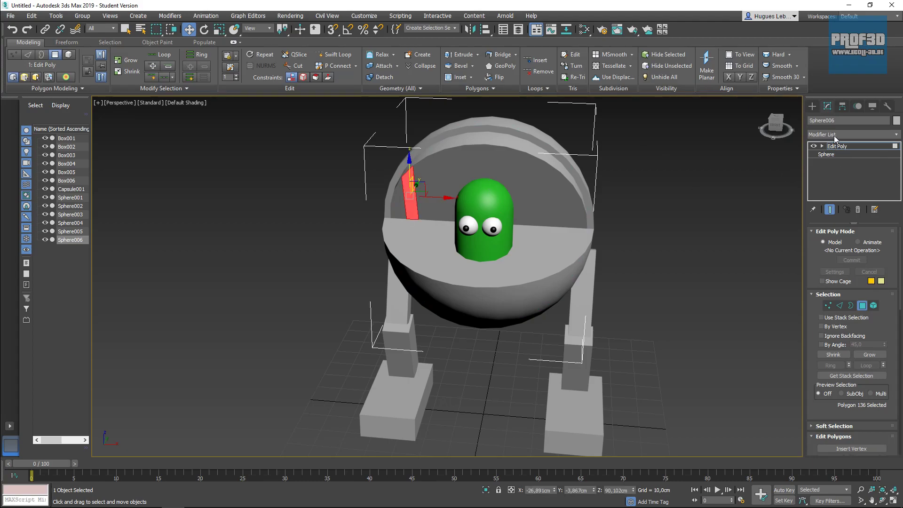
click(53, 88)
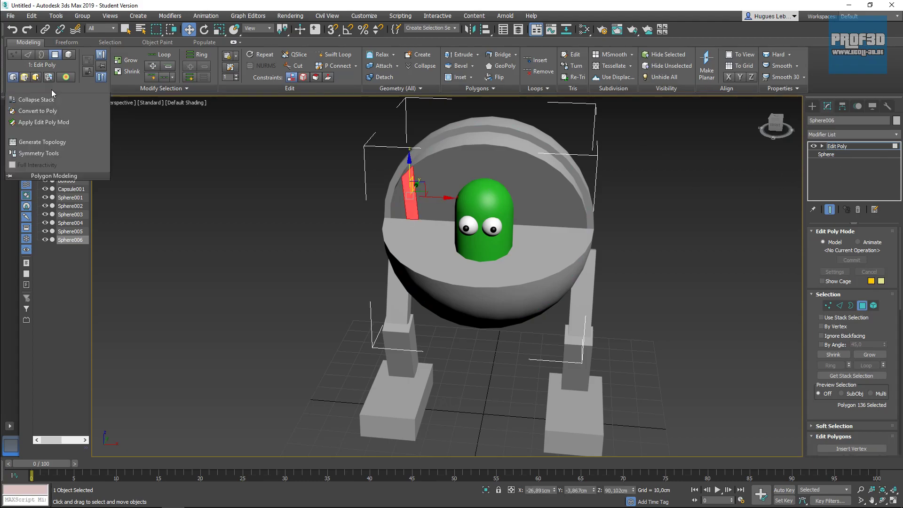
ctrl+click(399, 202)
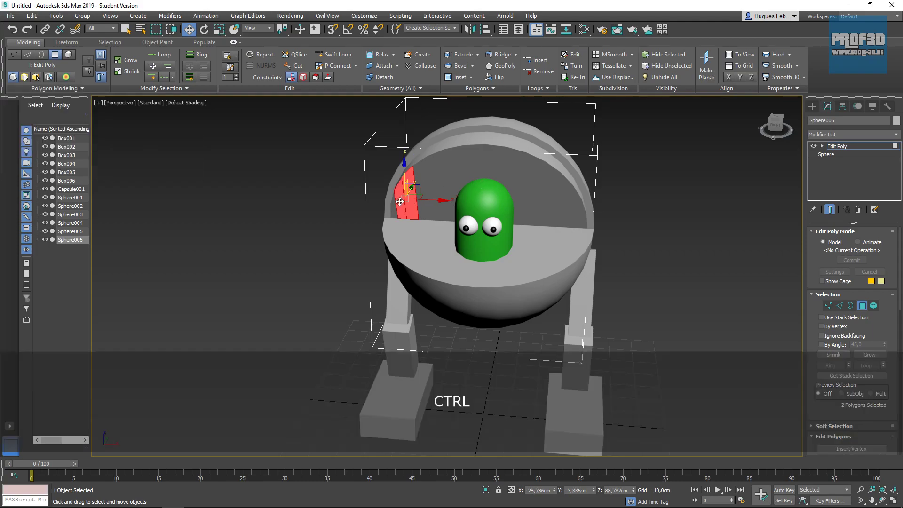
click(61, 88)
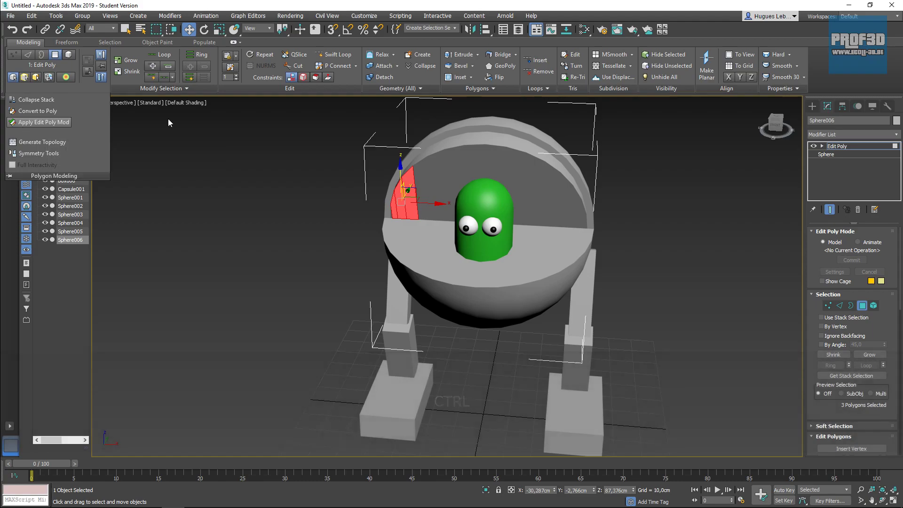
ctrl+click(429, 188)
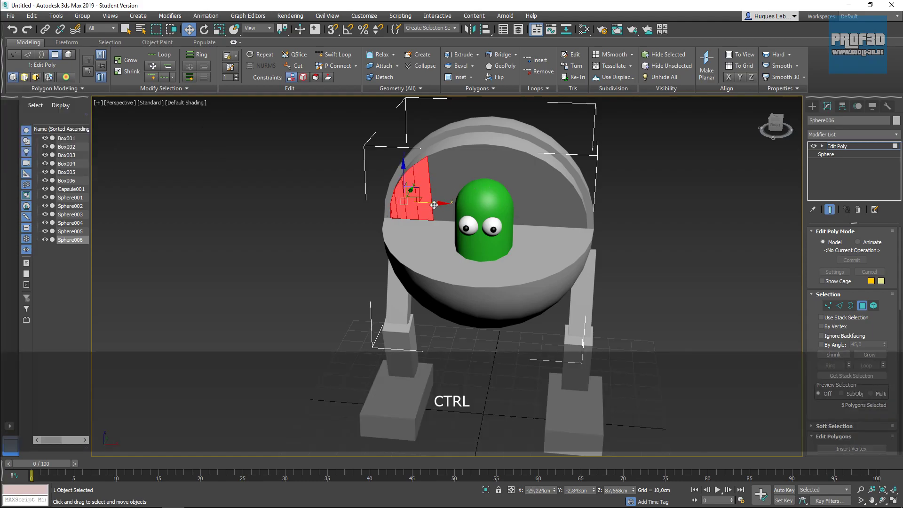
ctrl+click(444, 181)
ctrl+click(459, 173)
ctrl+click(489, 176)
ctrl+click(473, 164)
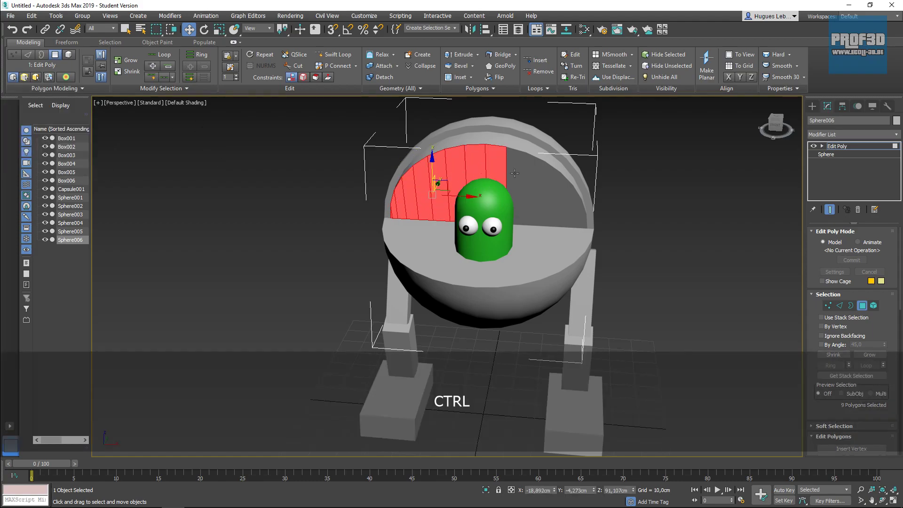
ctrl+click(518, 178)
ctrl+click(535, 183)
ctrl+click(551, 191)
ctrl+click(566, 202)
ctrl+click(578, 215)
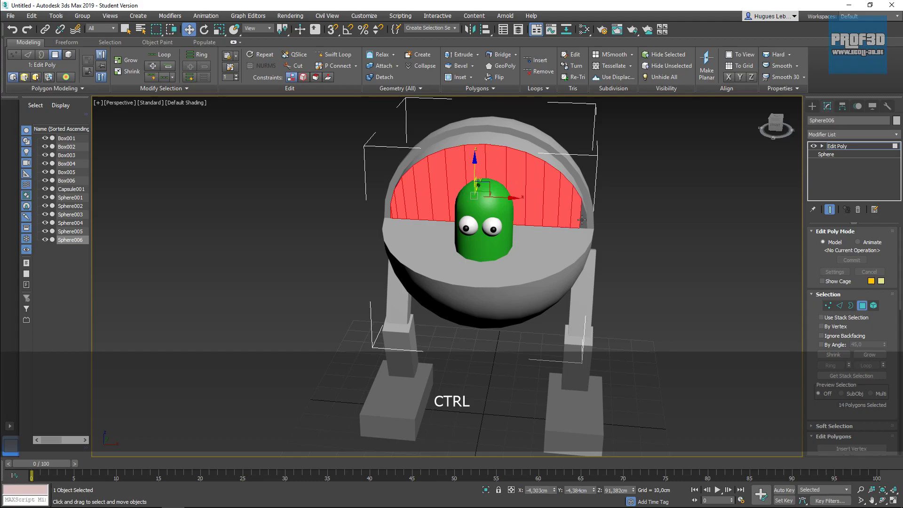
scroll(602, 237, up, 5)
ctrl+click(595, 221)
scroll(506, 211, down, 5)
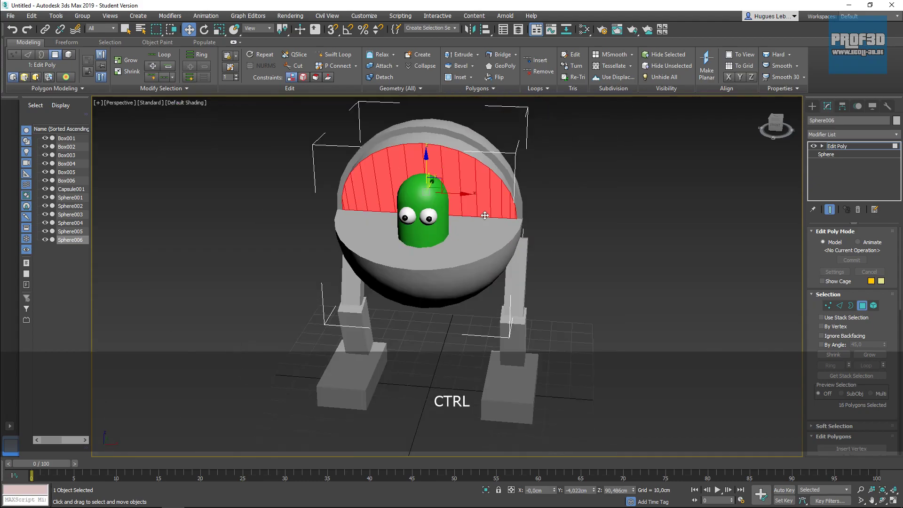
alt+middle_drag(504, 210, 412, 203)
key(Delete)
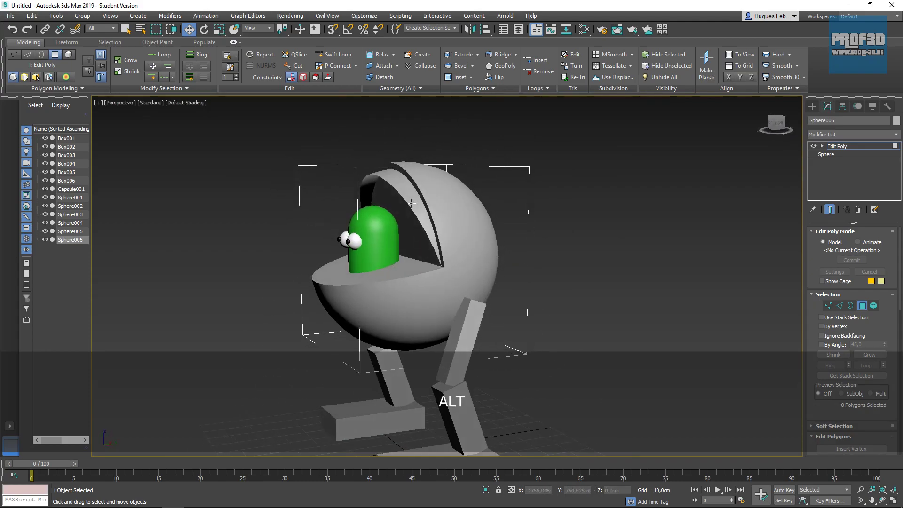
Return to the inner sphere's base parameters and change its slice to 248 from and -26.5 to
click(835, 147)
click(836, 155)
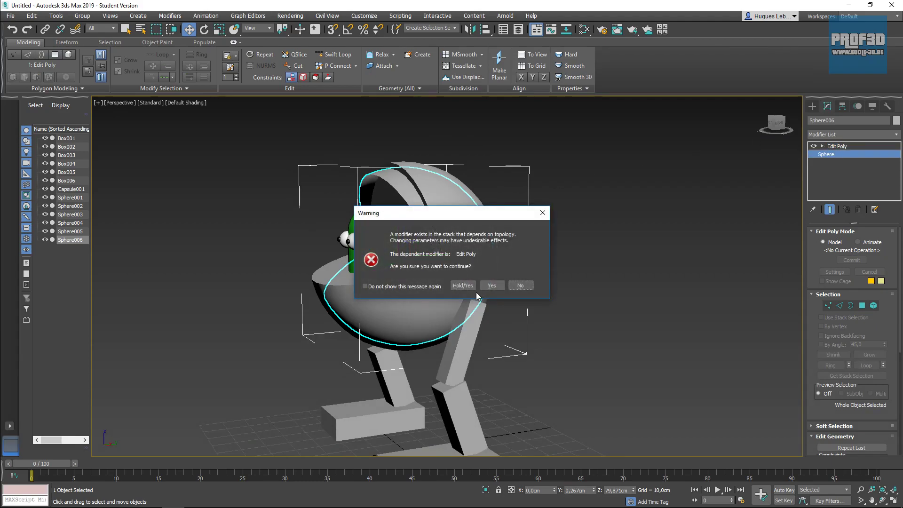
click(492, 285)
alt+middle_drag(453, 257, 574, 261)
mouse_move(878, 314)
mouse_down()
mouse_move(875, 303)
mouse_move(889, 392)
mouse_move(877, 331)
mouse_up()
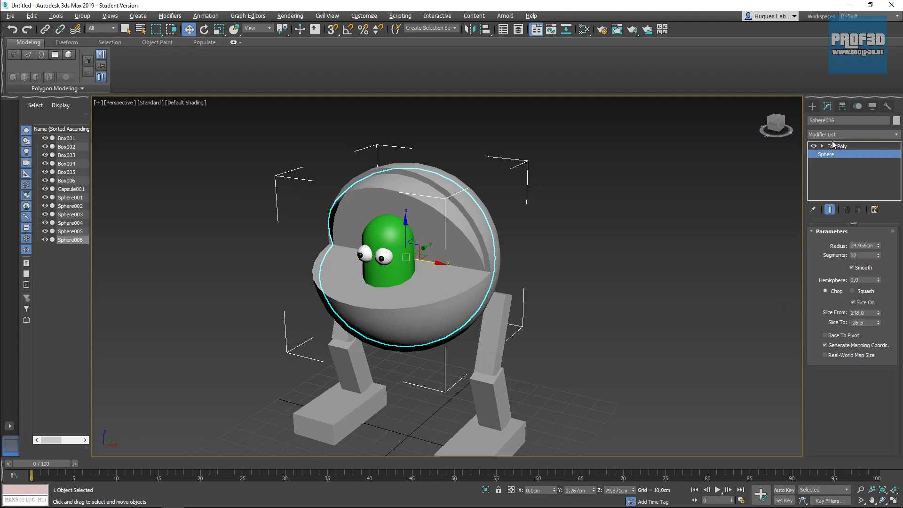
Add a Shell modifier above the inner sphere's Edit Poly to give its surface thickness
click(833, 146)
mouse_move(459, 227)
alt+middle_down()
mouse_move(466, 245)
mouse_move(462, 214)
mouse_move(464, 230)
alt+middle_up()
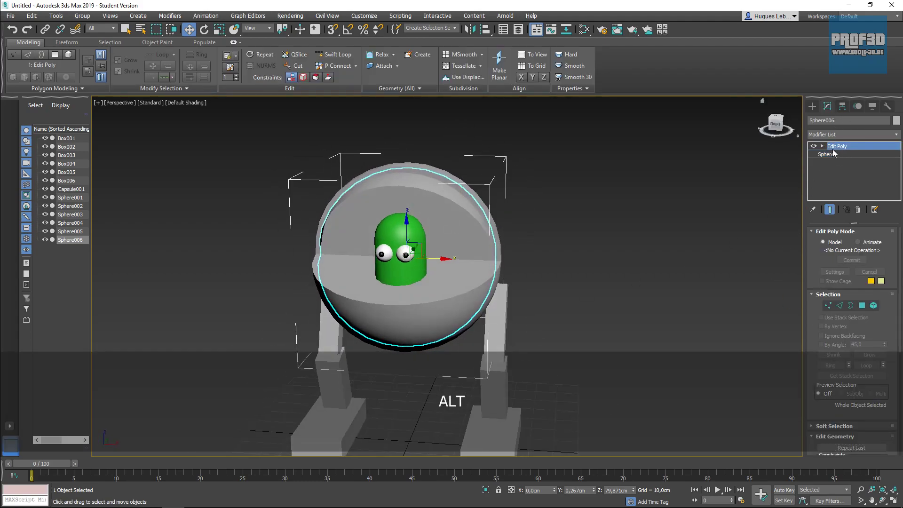
click(845, 135)
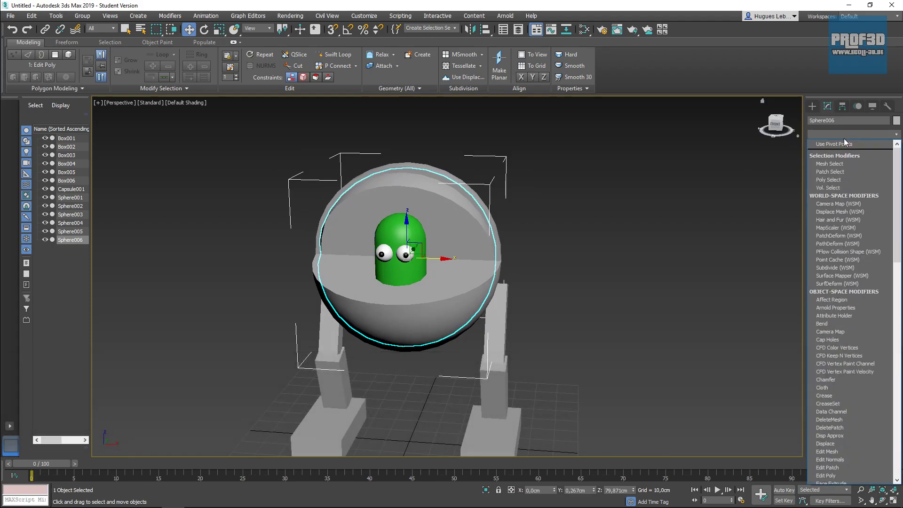
text(shel)
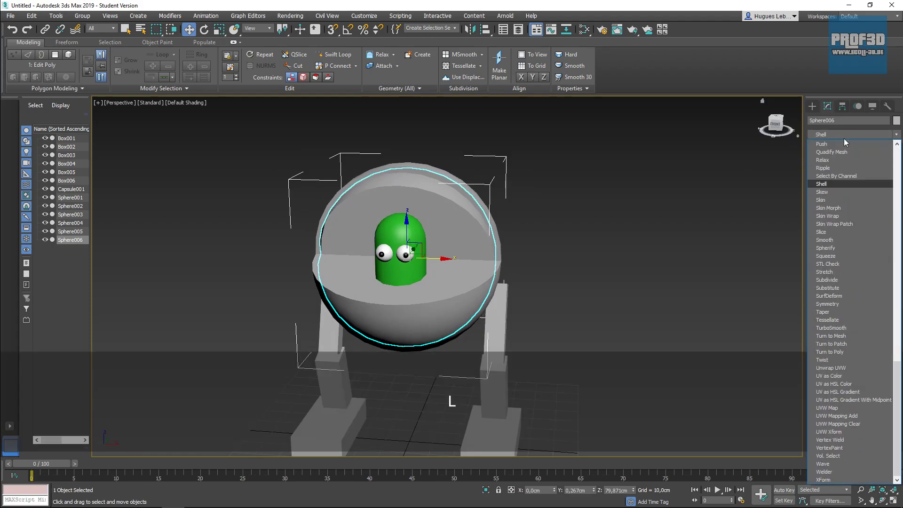
click(842, 183)
alt+middle_drag(512, 221, 594, 235)
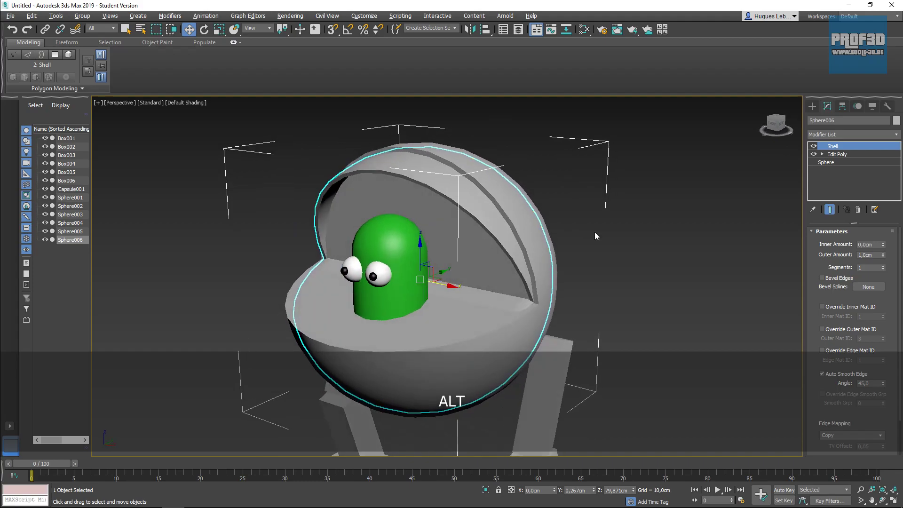
Set the inner sphere's Slice To value to -29 in its base parameters
click(831, 162)
click(491, 283)
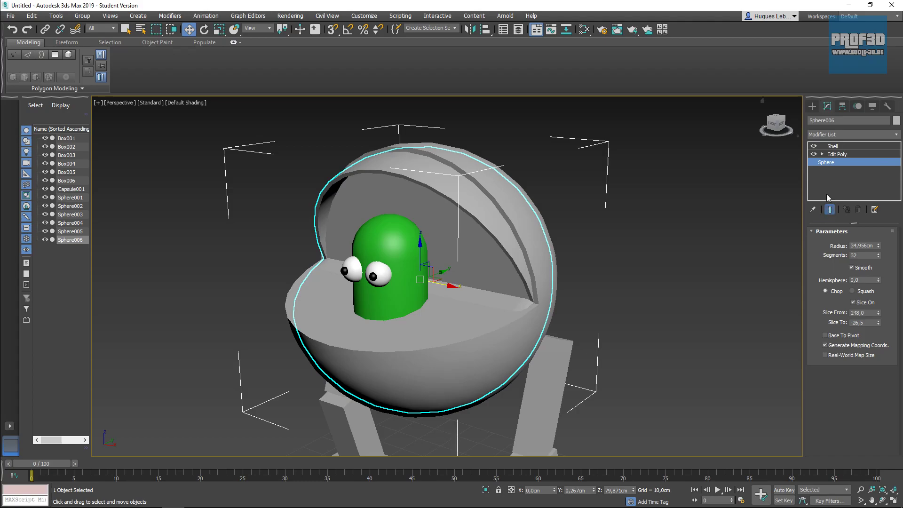
mouse_move(879, 324)
mouse_down()
mouse_move(879, 355)
mouse_move(878, 326)
mouse_move(888, 329)
mouse_up()
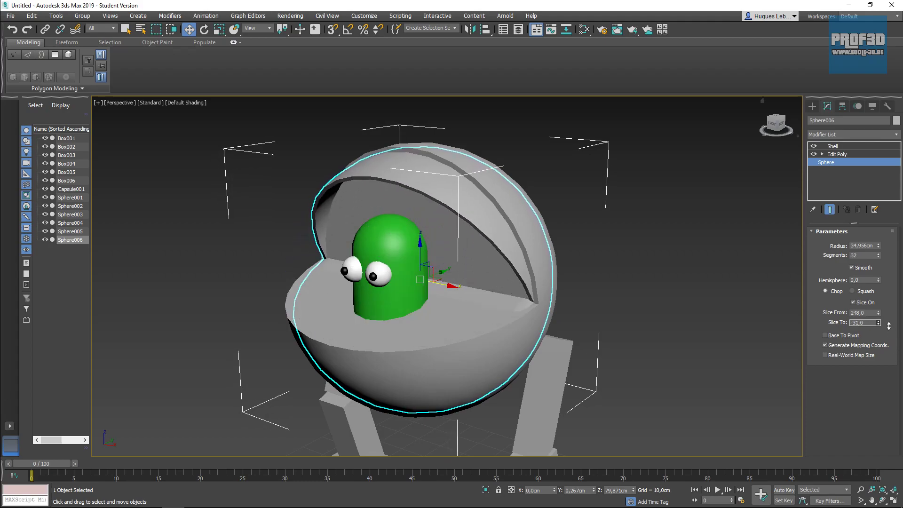
alt+middle_drag(646, 301, 661, 288)
scroll(648, 319, down, 4)
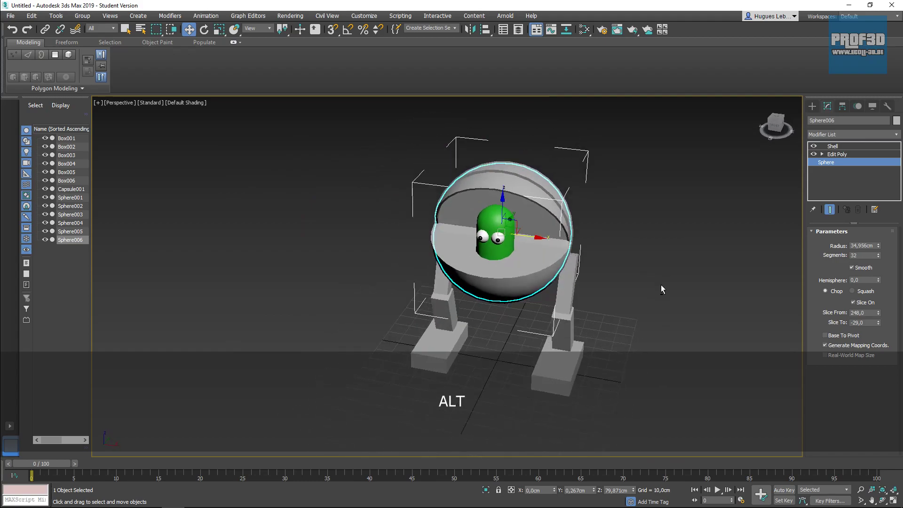
click(812, 106)
click(627, 206)
click(509, 188)
alt+middle_drag(600, 213, 585, 193)
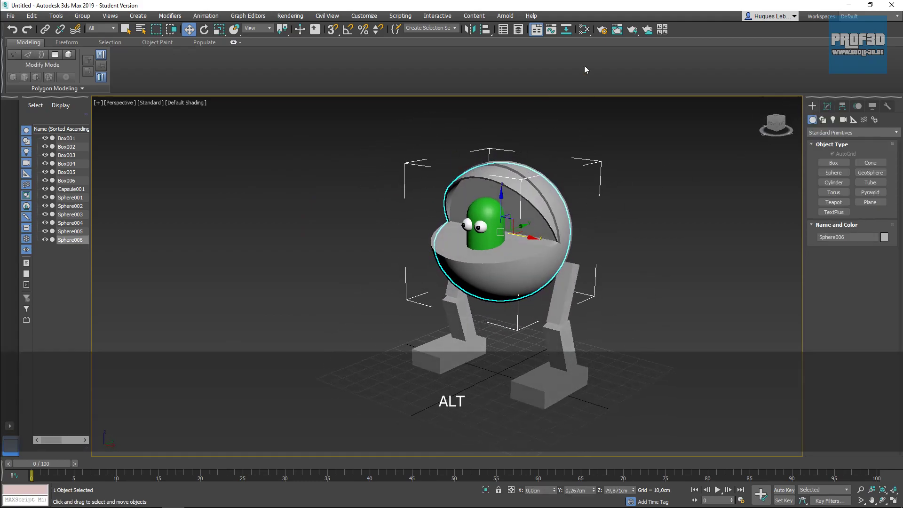
Create a Standard material in the Slate Material Editor and give it a light cyan diffuse colour
click(583, 30)
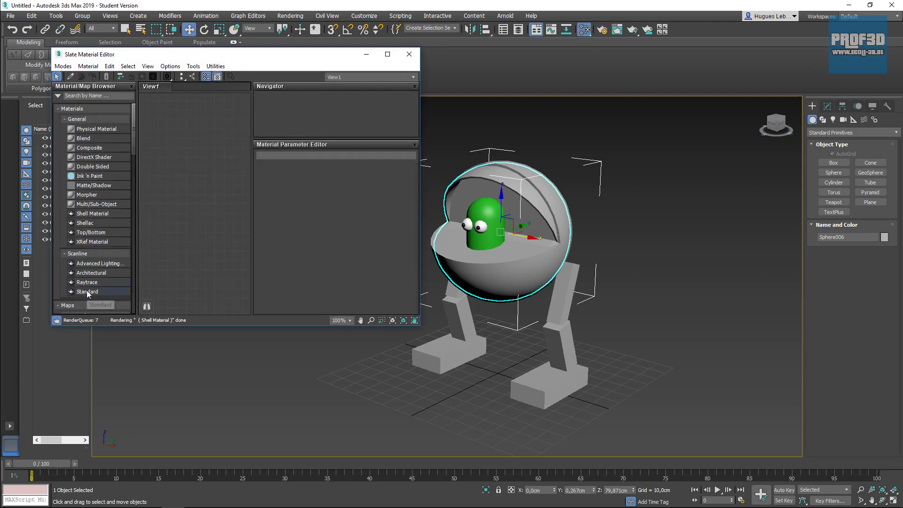
drag(86, 292, 194, 184)
double_click(169, 246)
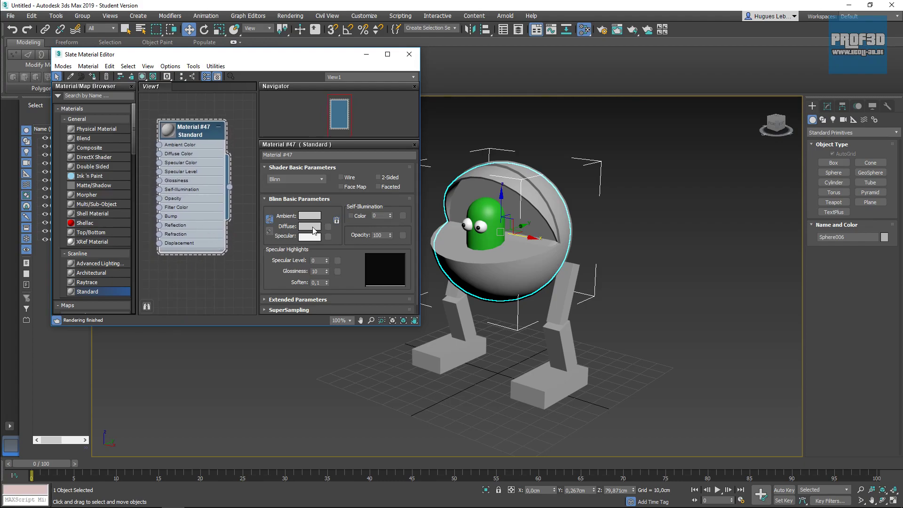
click(312, 228)
drag(231, 92, 228, 83)
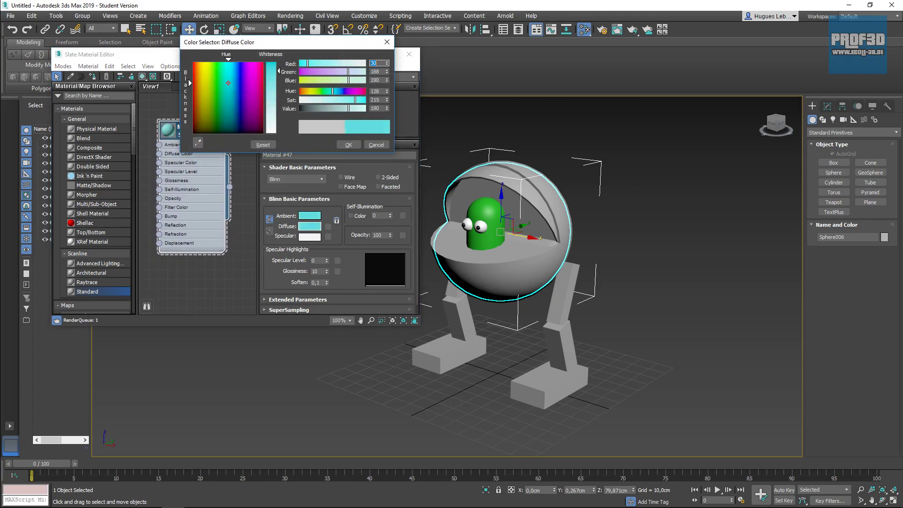
drag(279, 71, 279, 83)
click(347, 145)
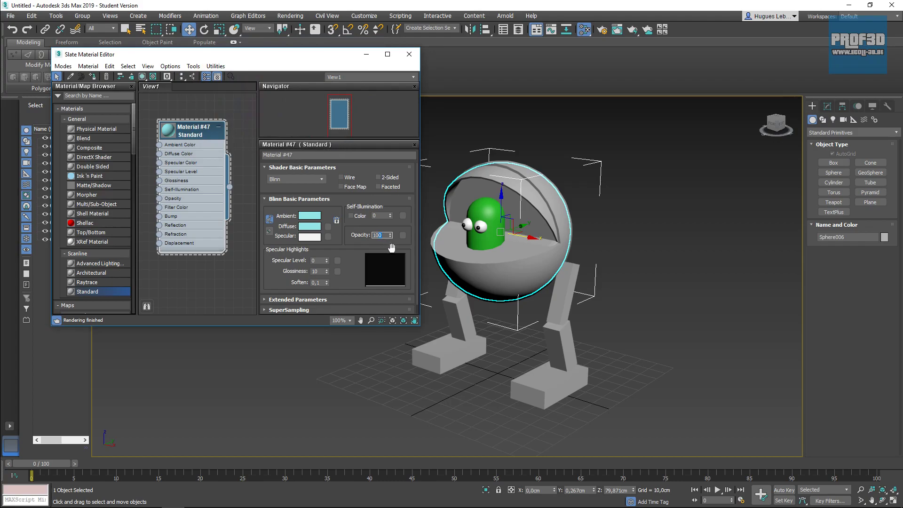
Set the material's opacity to 10, specular level to 97 and glossiness to 46, and assign it to the inner sphere
text(10)
key(Return)
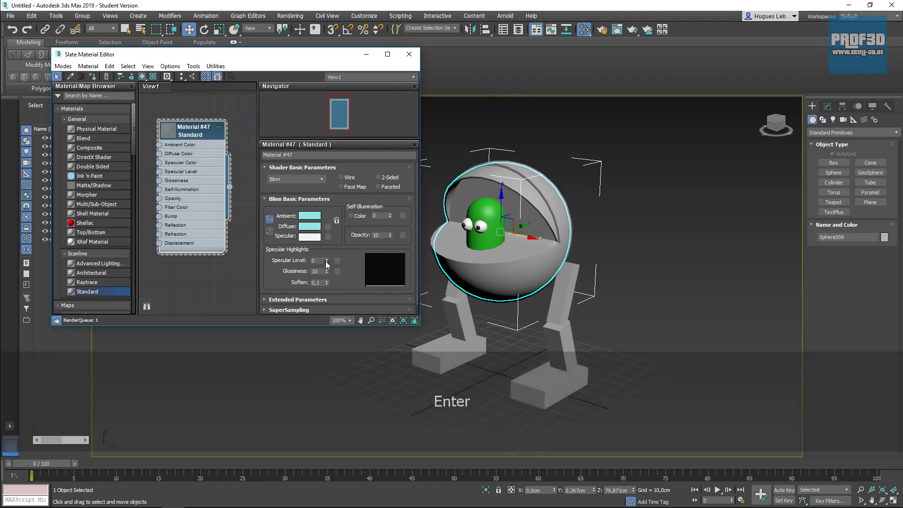
drag(326, 260, 327, 217)
drag(327, 271, 326, 254)
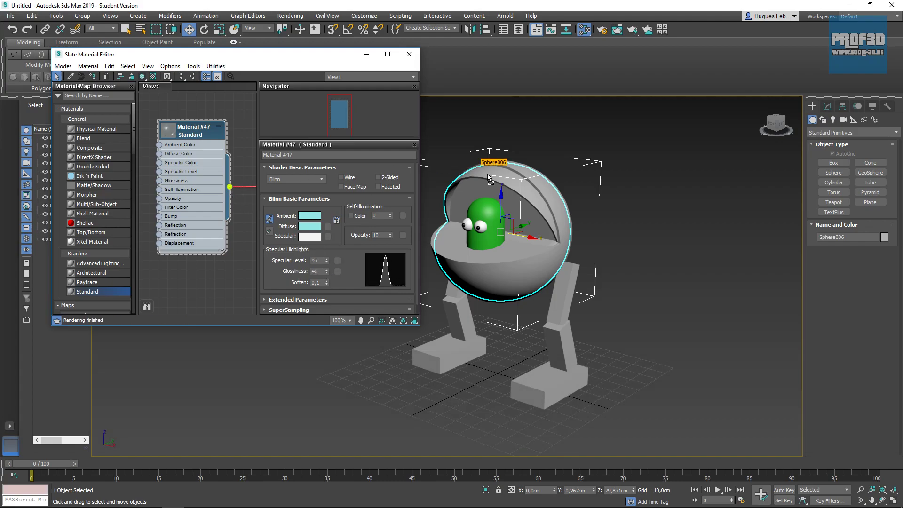
drag(487, 174, 487, 173)
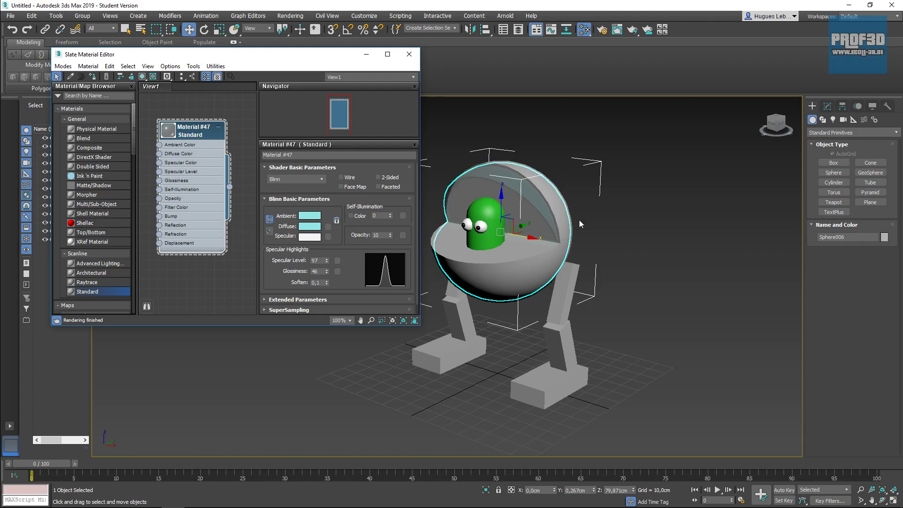
scroll(512, 223, up, 4)
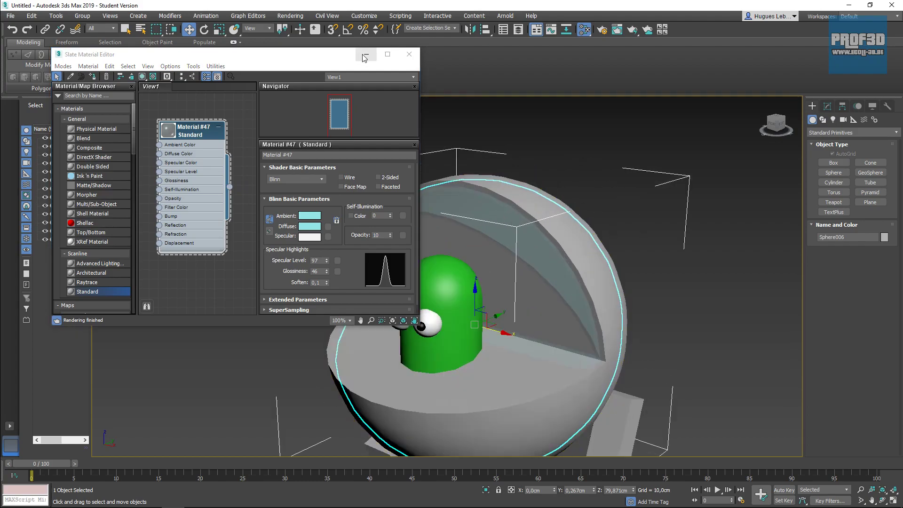
Lighten the glass material's diffuse colour to a very pale cyan and close the material editor
click(309, 226)
drag(281, 90, 281, 115)
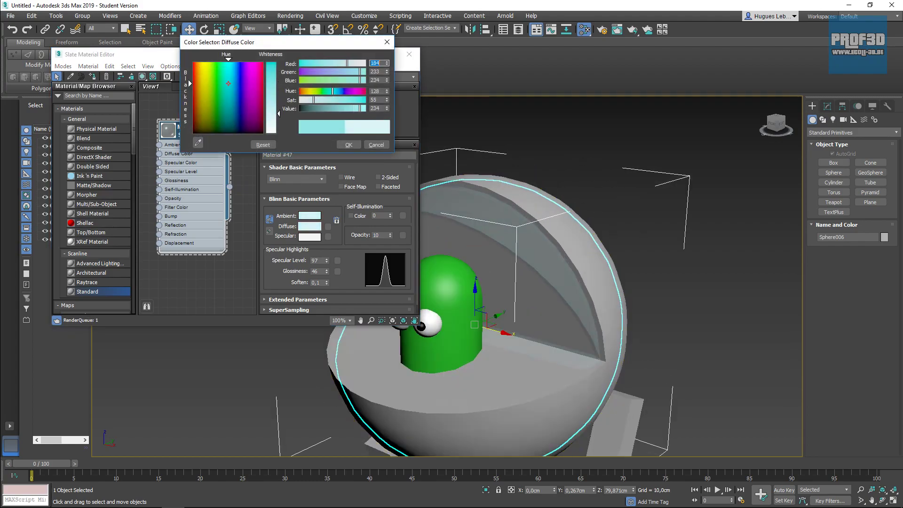
click(351, 145)
click(409, 55)
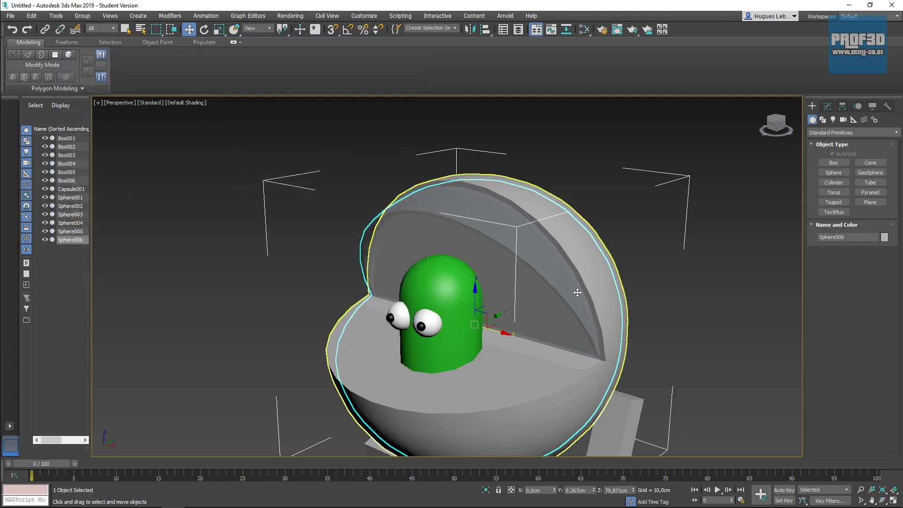
Set the inner sphere's Slice To value to -23.5 in its base parameters
click(827, 106)
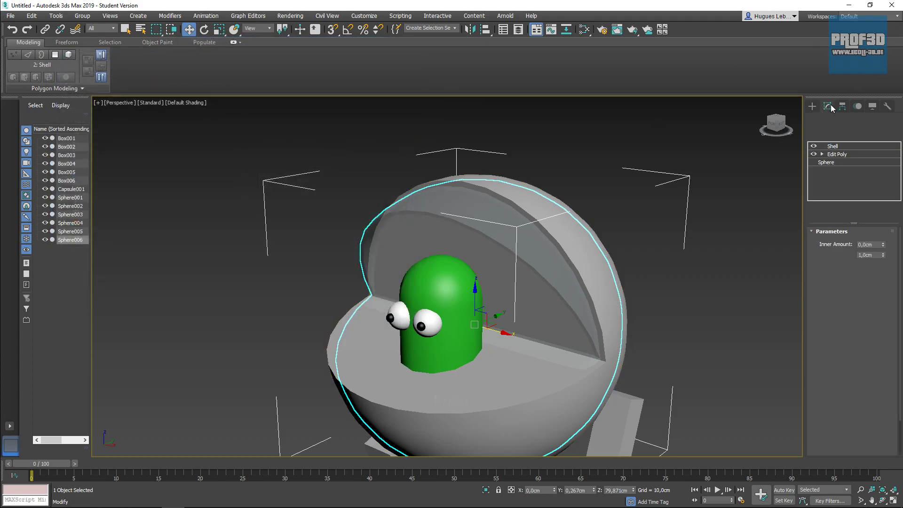
click(829, 162)
click(493, 286)
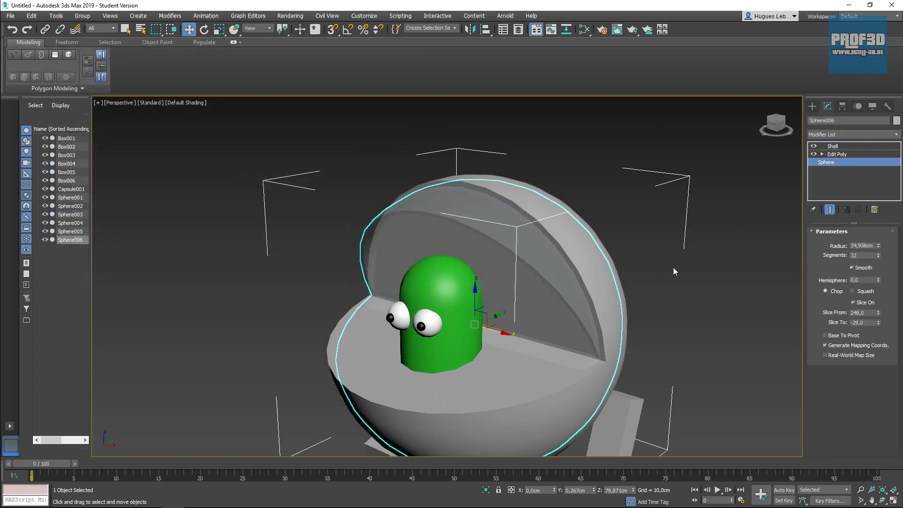
drag(878, 324, 624, 162)
Change the glass material's diffuse colour to a saturated cyan blue with a hue of about 135, and close the editor
click(584, 30)
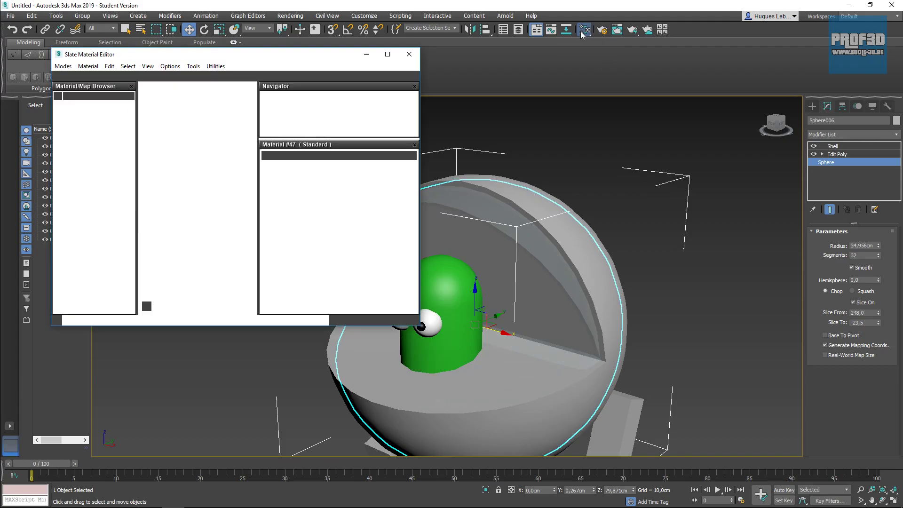
click(304, 228)
drag(279, 112, 279, 62)
mouse_move(346, 110)
mouse_down()
mouse_move(367, 112)
mouse_move(336, 94)
mouse_up()
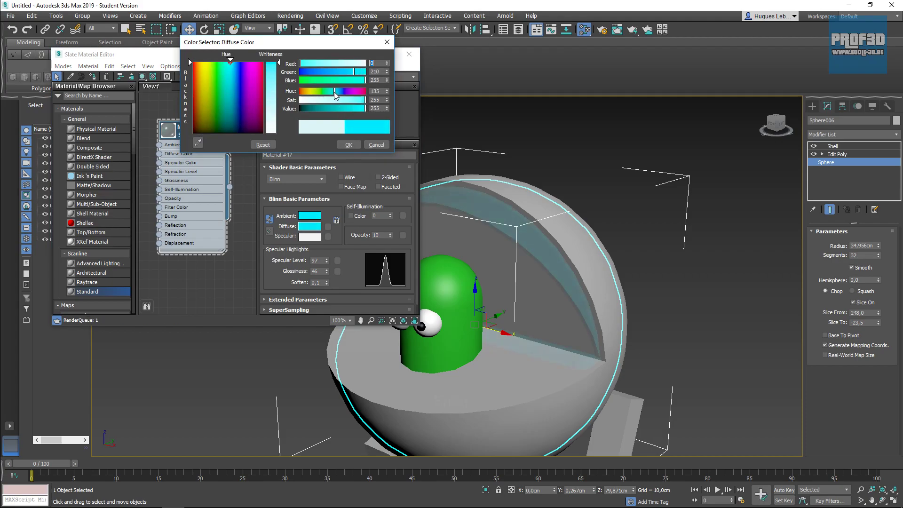
click(348, 145)
click(408, 54)
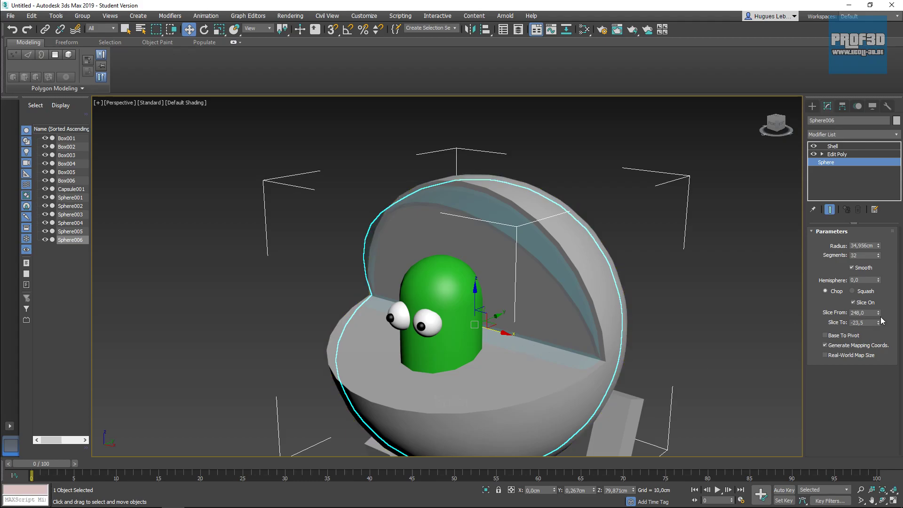
Adjust the inner glass sphere's slice to 92.5 from and -22.5 to, leaving only the upper canopy part
drag(878, 314, 2, 405)
key(alt)
alt+middle_drag(414, 274, 520, 257)
mouse_move(877, 322)
mouse_down()
mouse_move(873, 339)
mouse_move(874, 327)
mouse_up()
alt+middle_drag(606, 272, 656, 247)
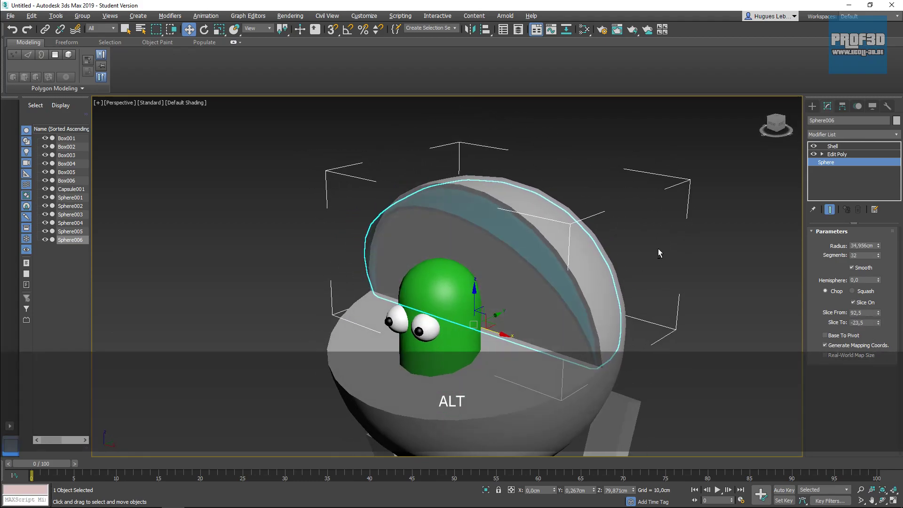
Select the outer sliced grey sphere of the cockpit
click(716, 316)
scroll(716, 315, down, 4)
middle_drag(716, 316, 604, 244)
click(601, 243)
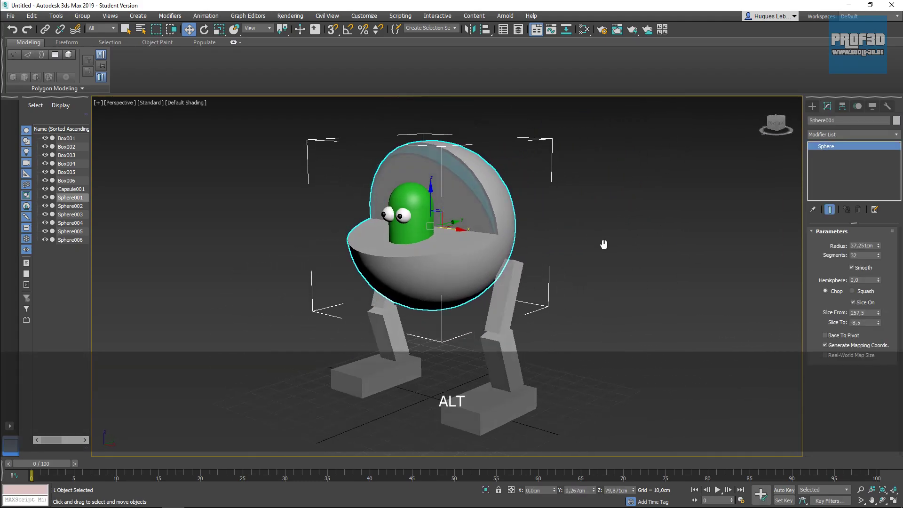